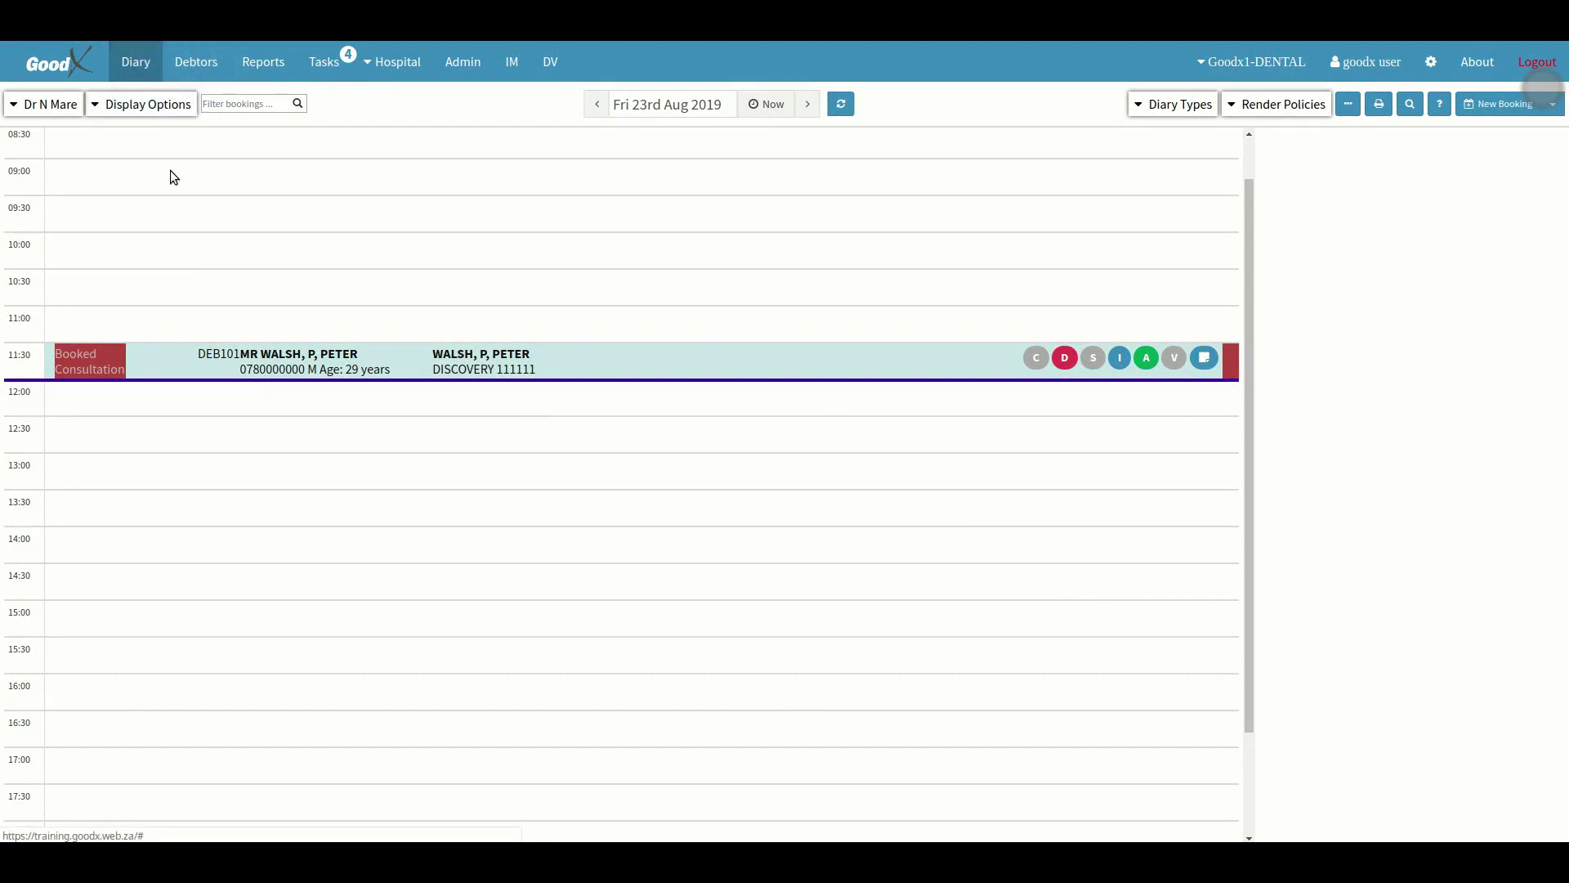
Step: Open the 11:30 patient's clinical record in Dentist > Diagnosis/Observations charting
{"action": "left_click", "coordinate": [865, 375]}
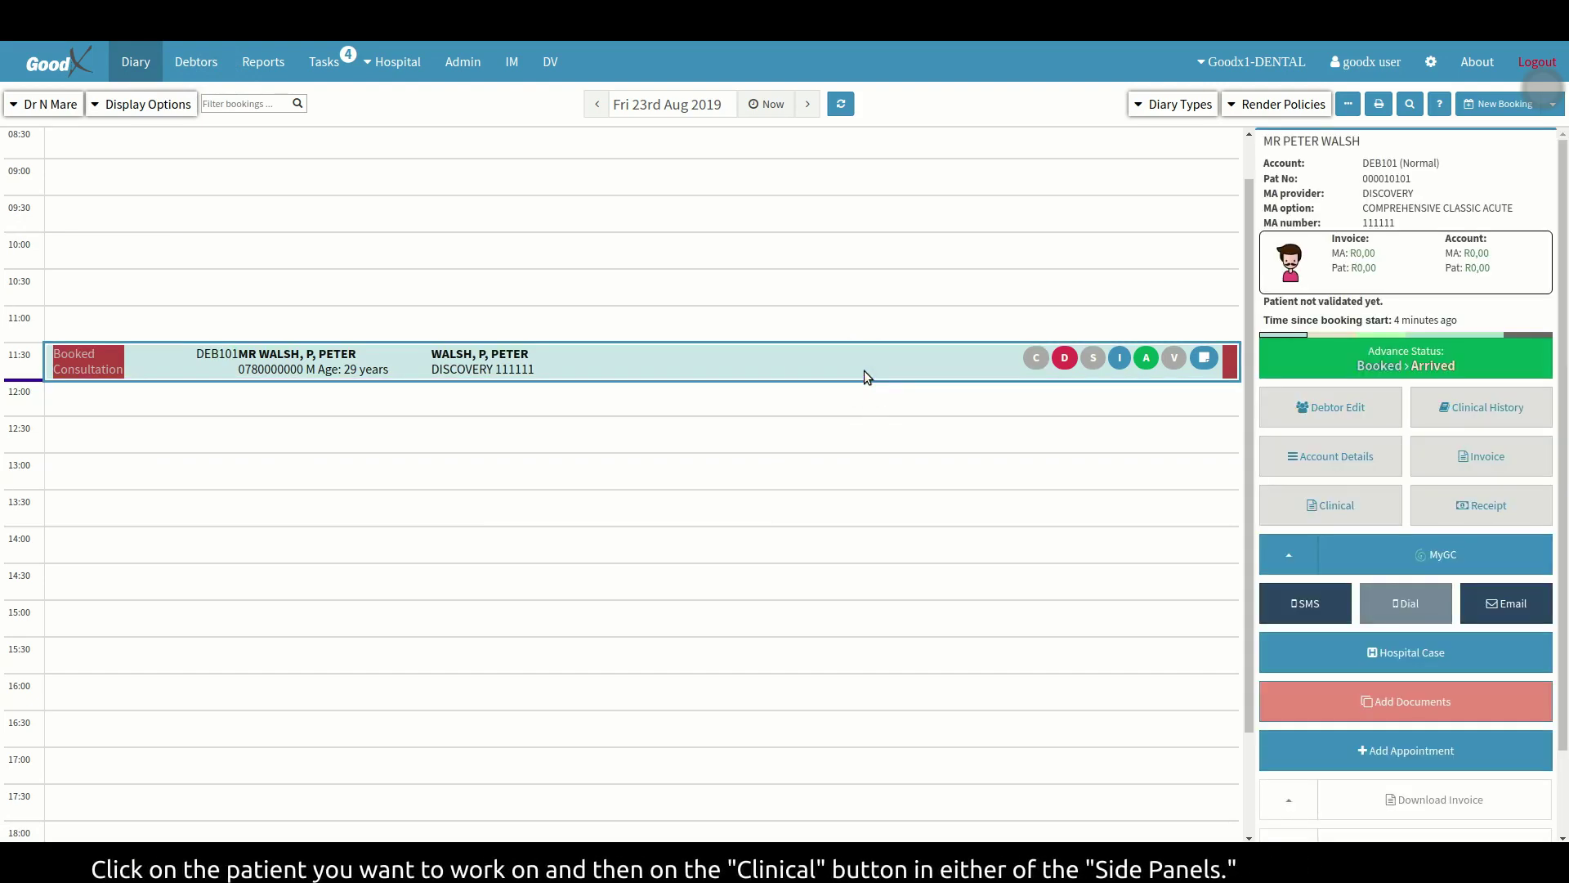
{"action": "left_click", "coordinate": [1394, 513]}
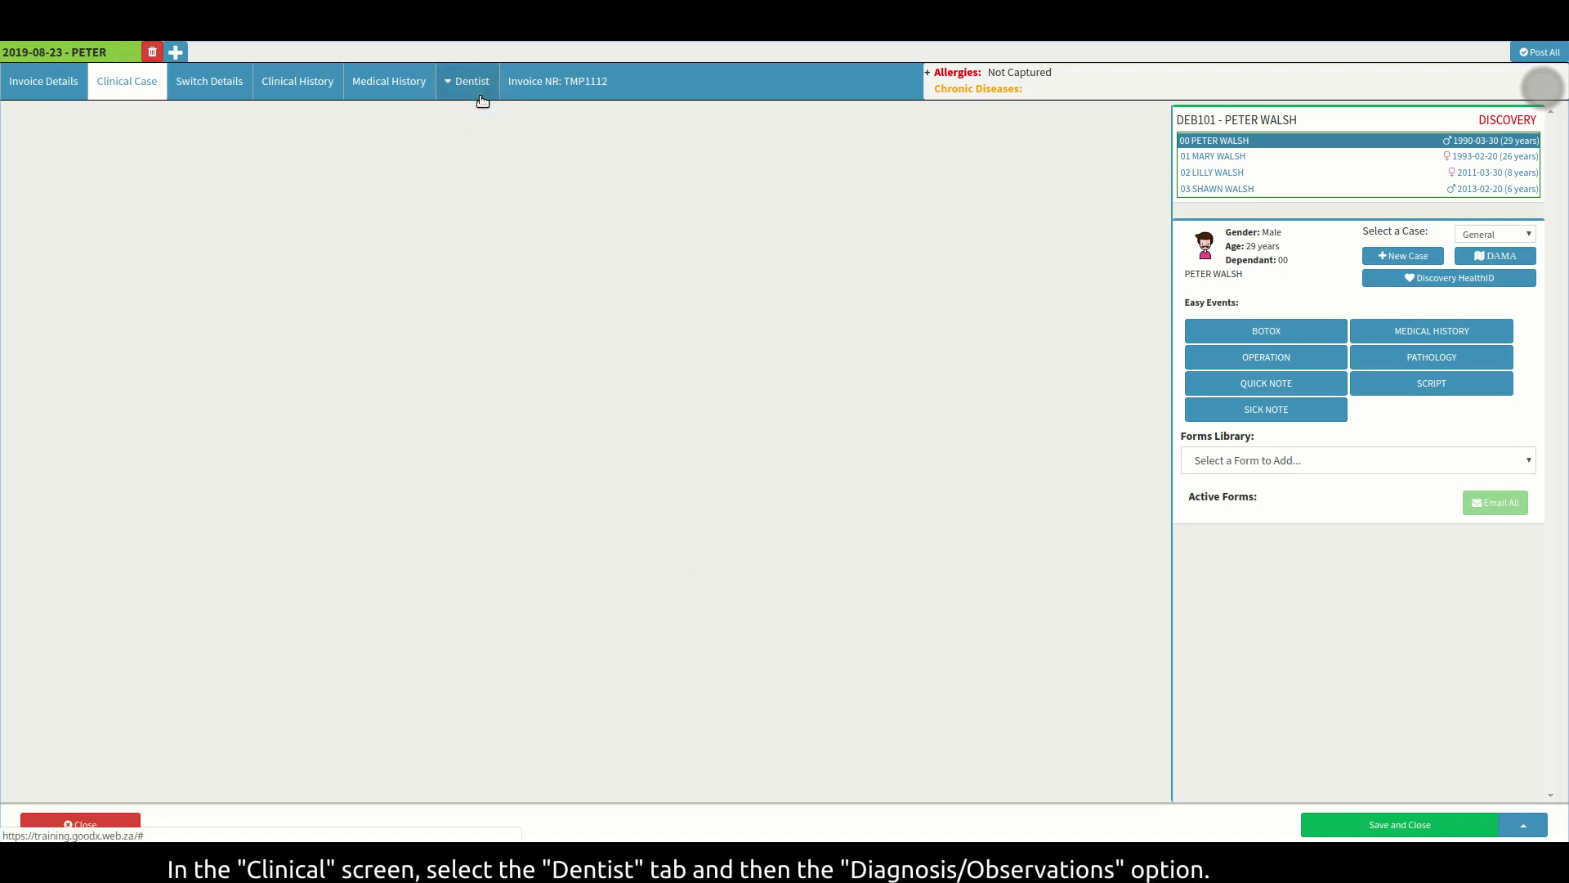
{"action": "left_click", "coordinate": [482, 98]}
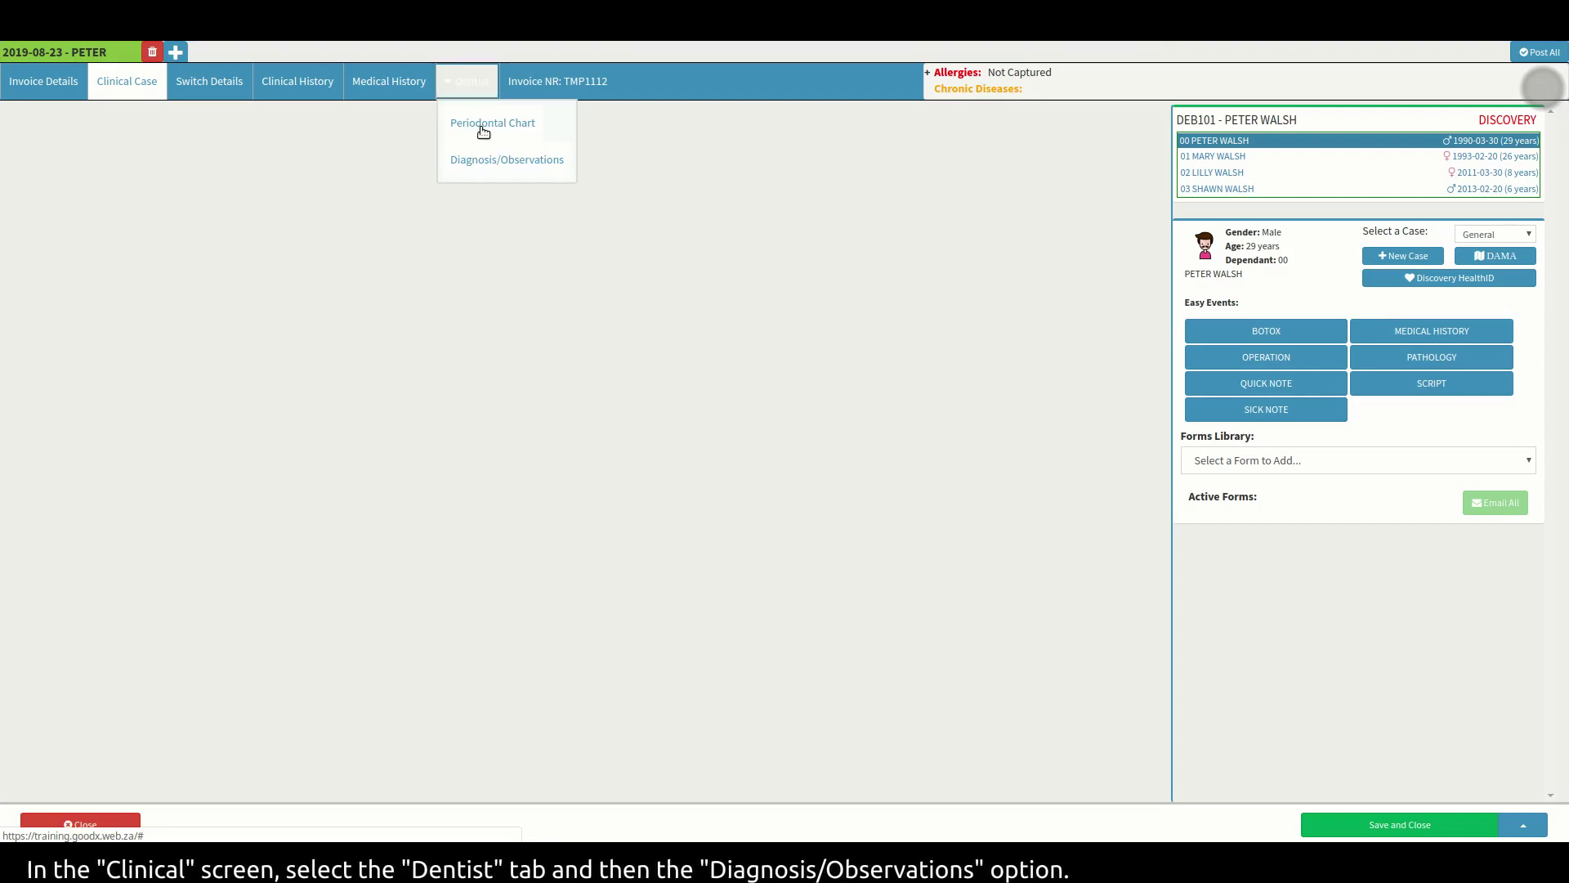
{"action": "left_click", "coordinate": [491, 164]}
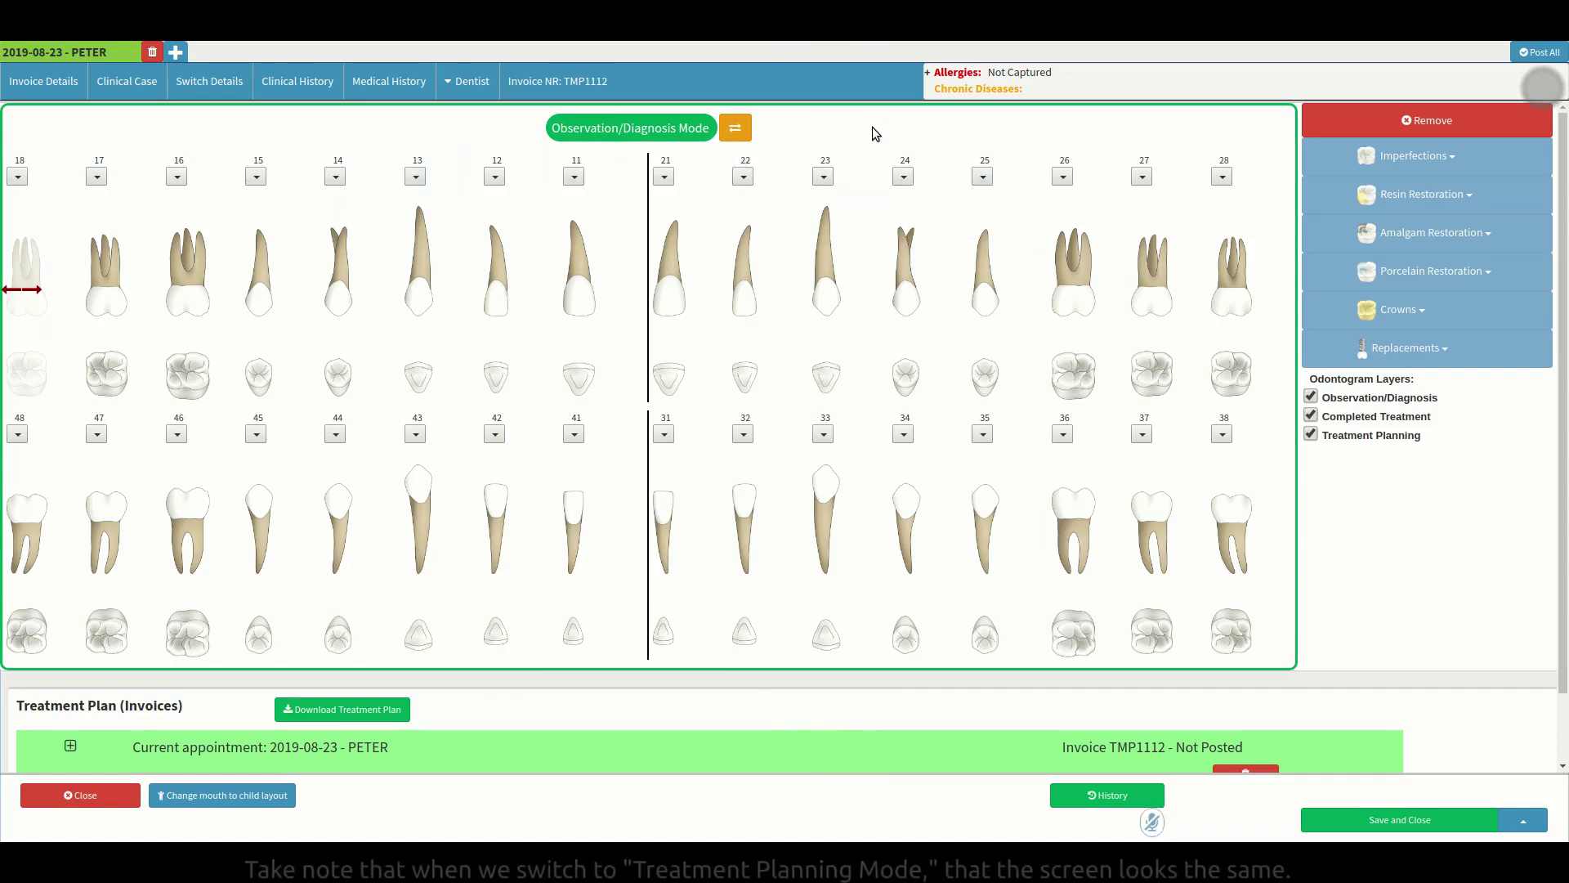
{"action": "left_click", "coordinate": [741, 129]}
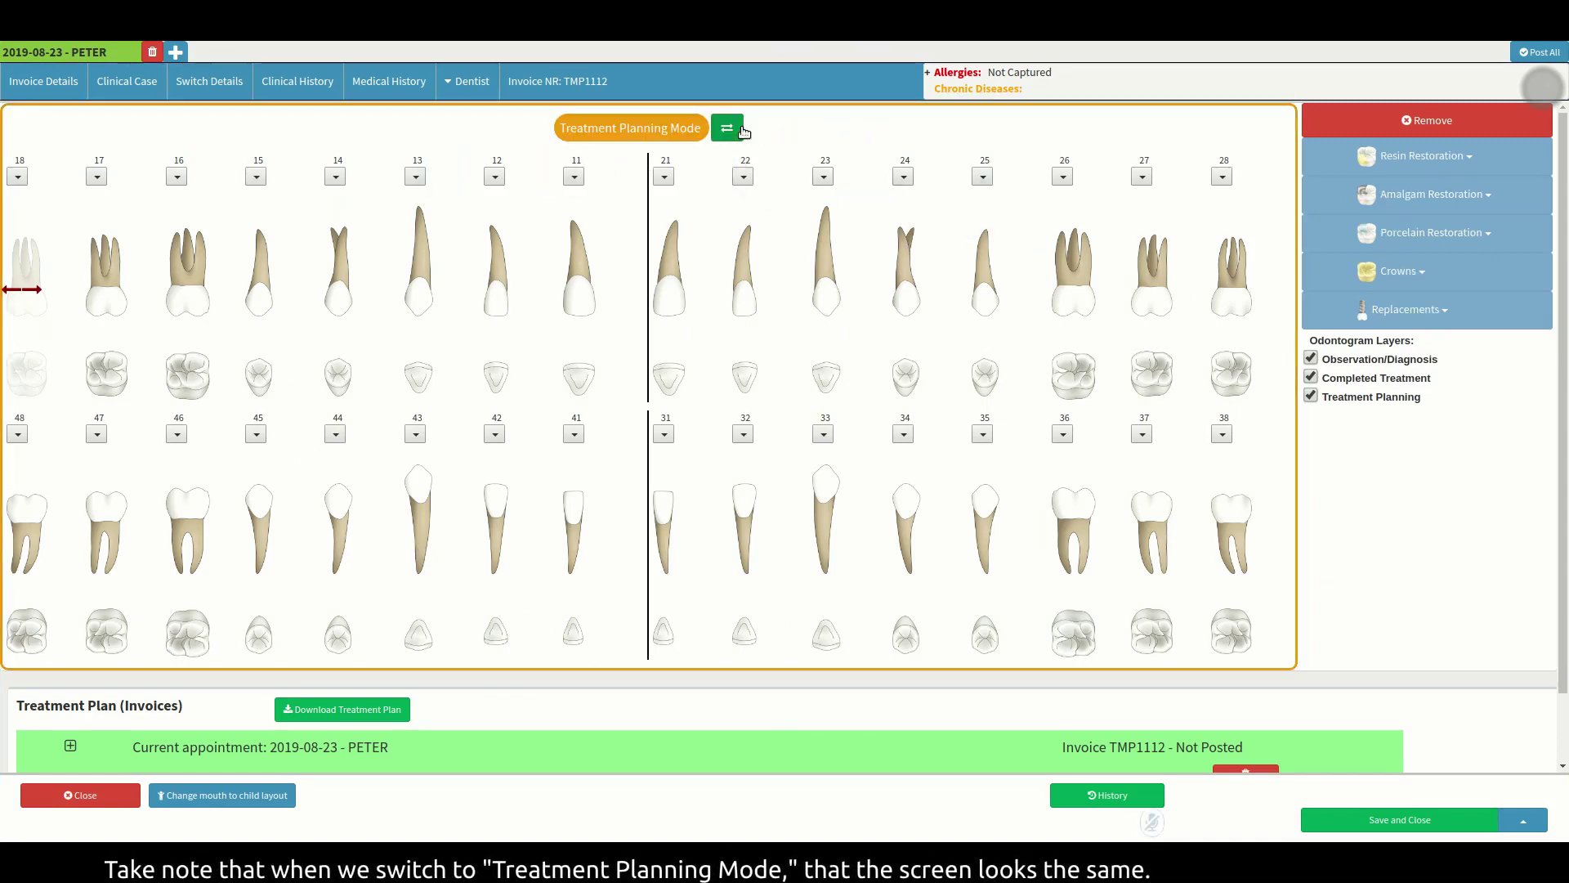
{"action": "left_click", "coordinate": [743, 131]}
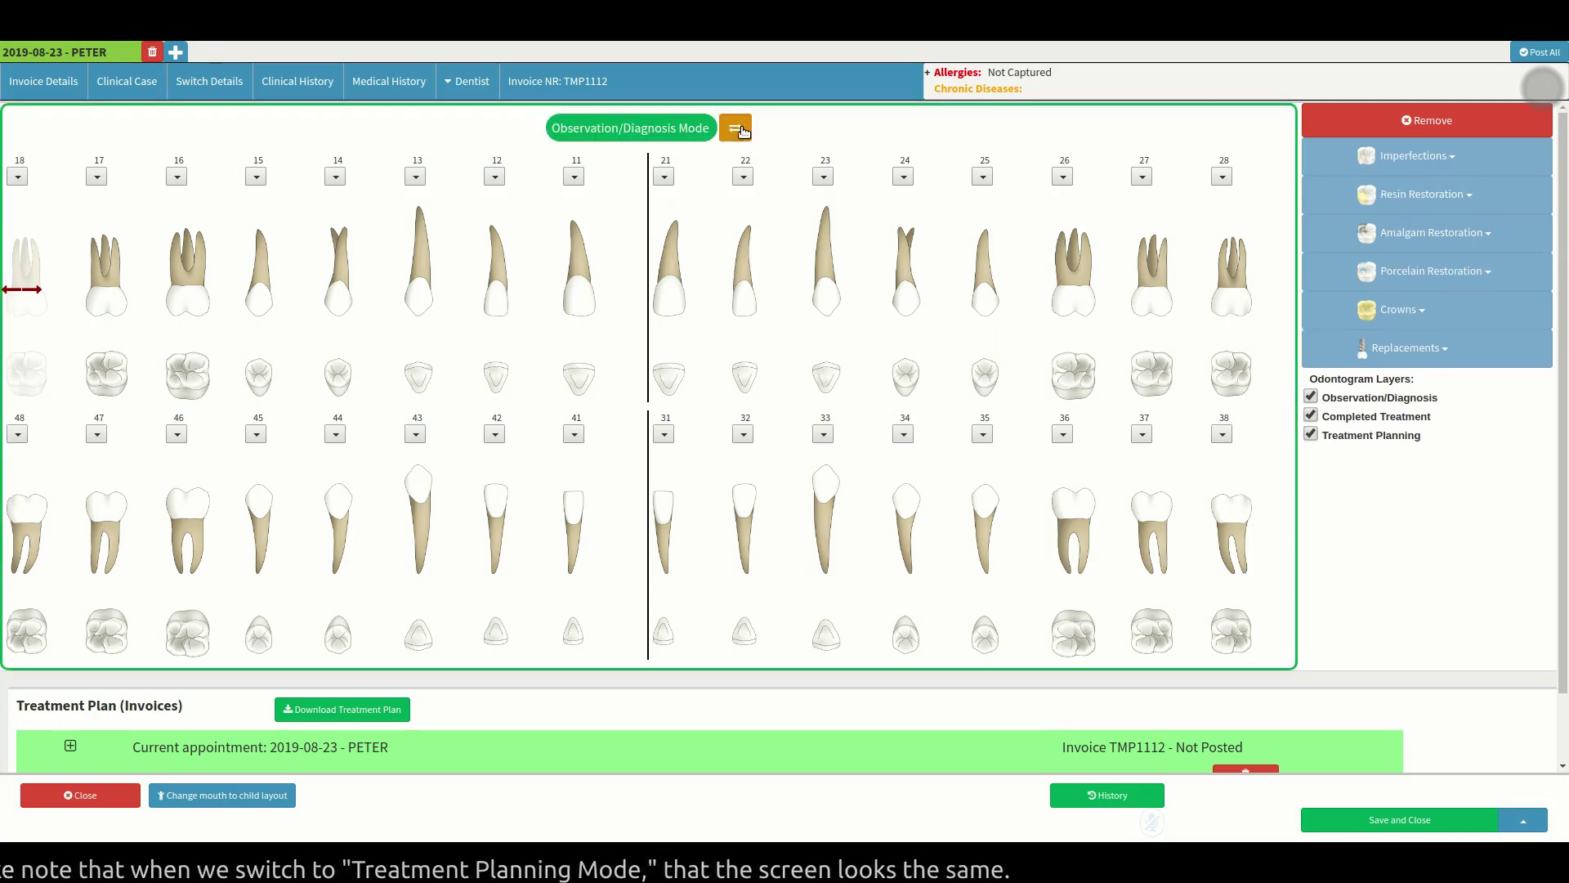
{"action": "left_click", "coordinate": [741, 130]}
{"action": "left_click", "coordinate": [741, 130]}
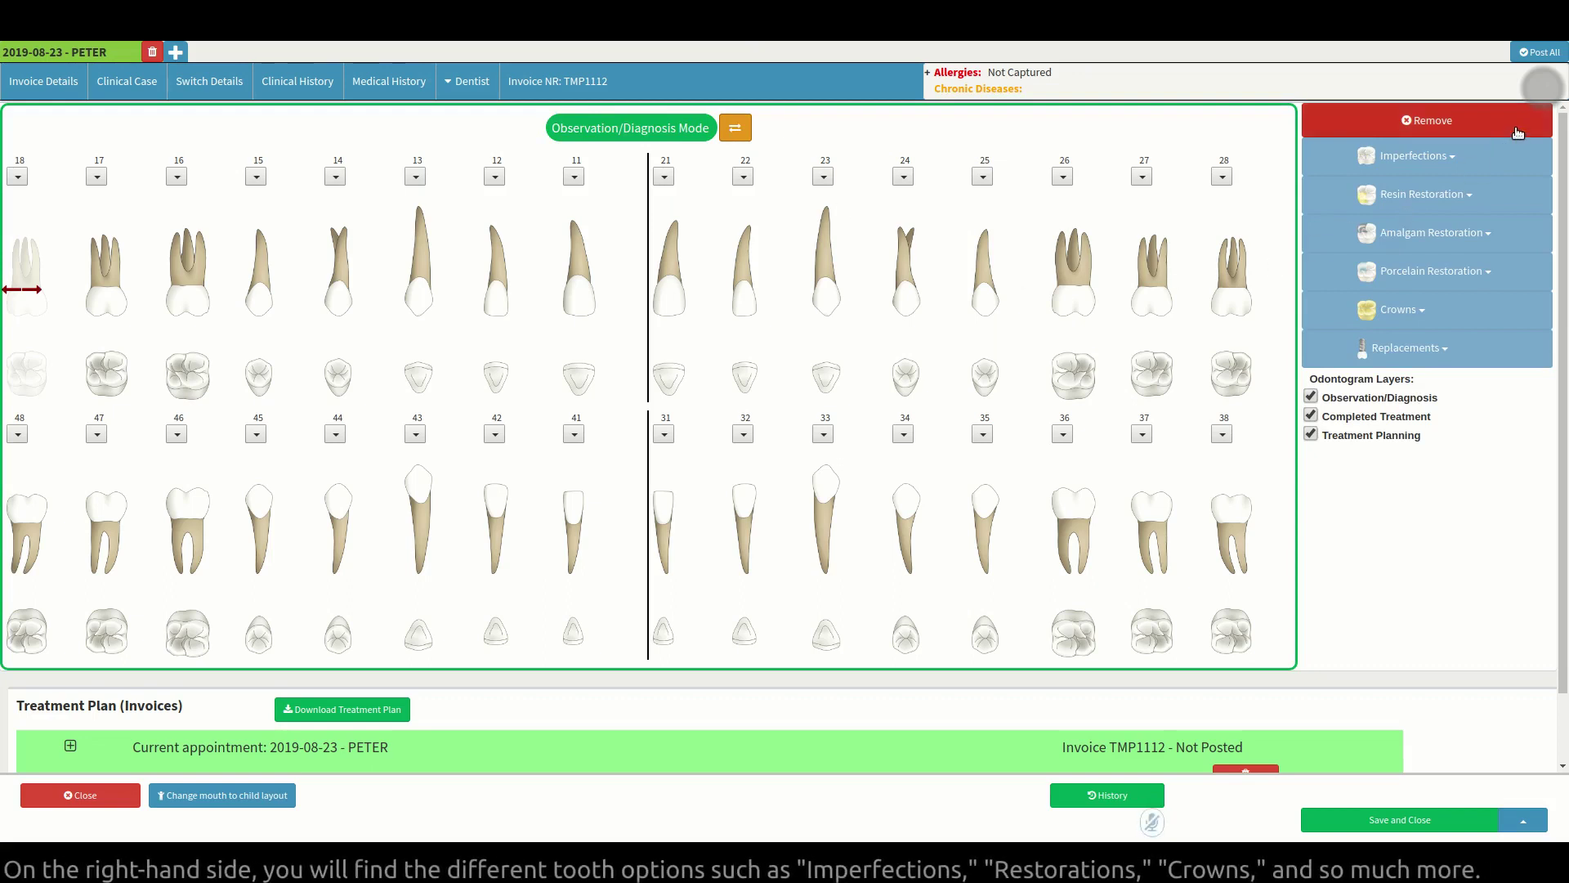
{"action": "left_click", "coordinate": [1516, 439]}
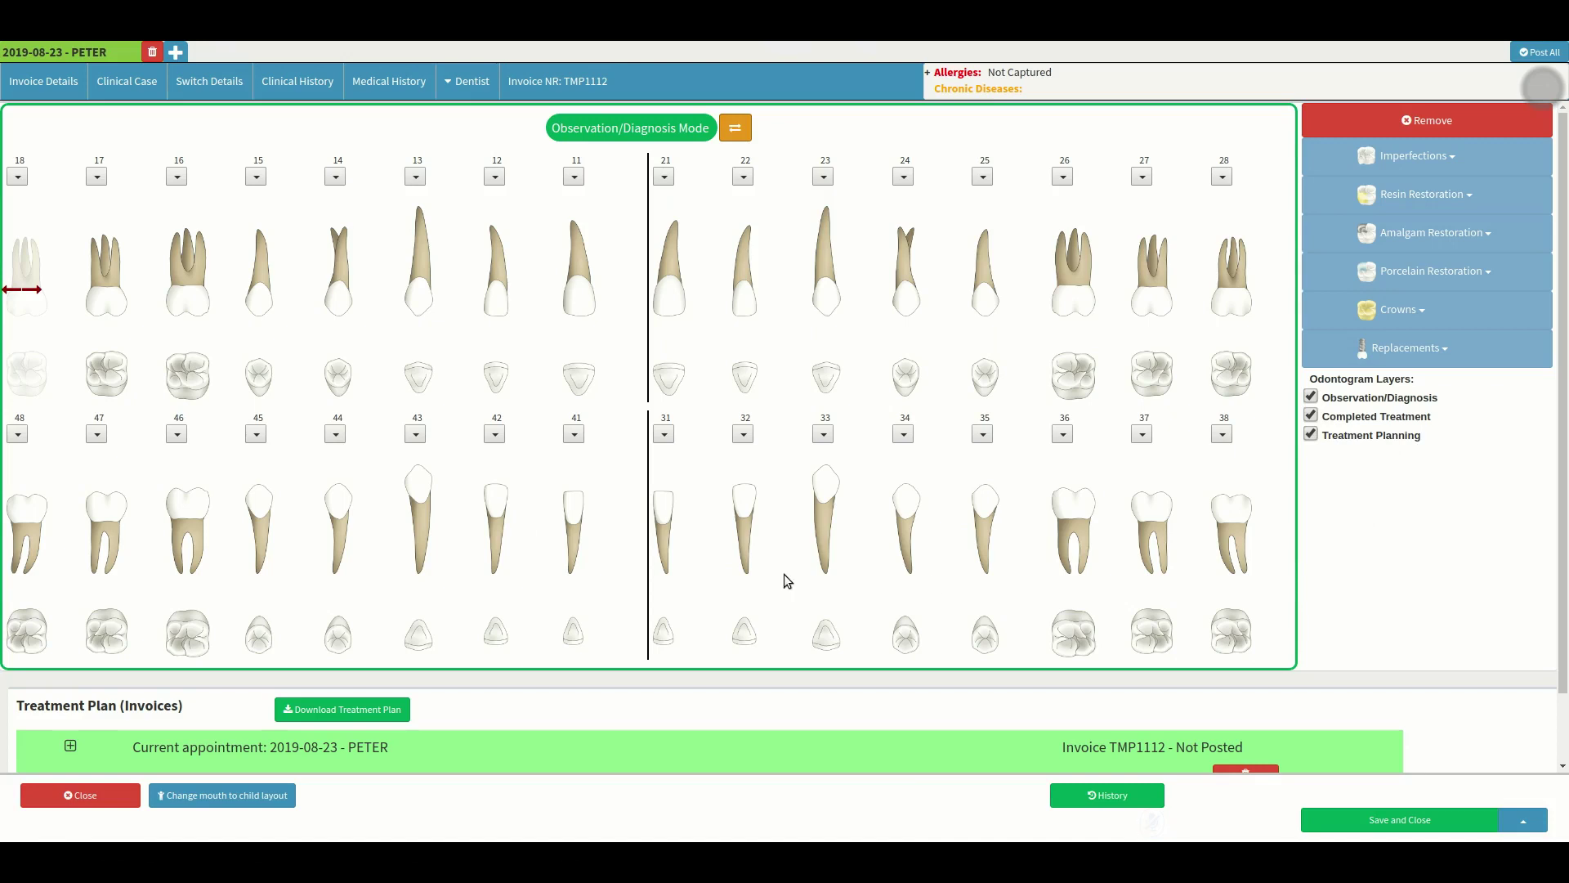
Step: View tooth 16's action list, close it, and select tooth 13 on the odontogram
{"action": "left_click", "coordinate": [178, 181]}
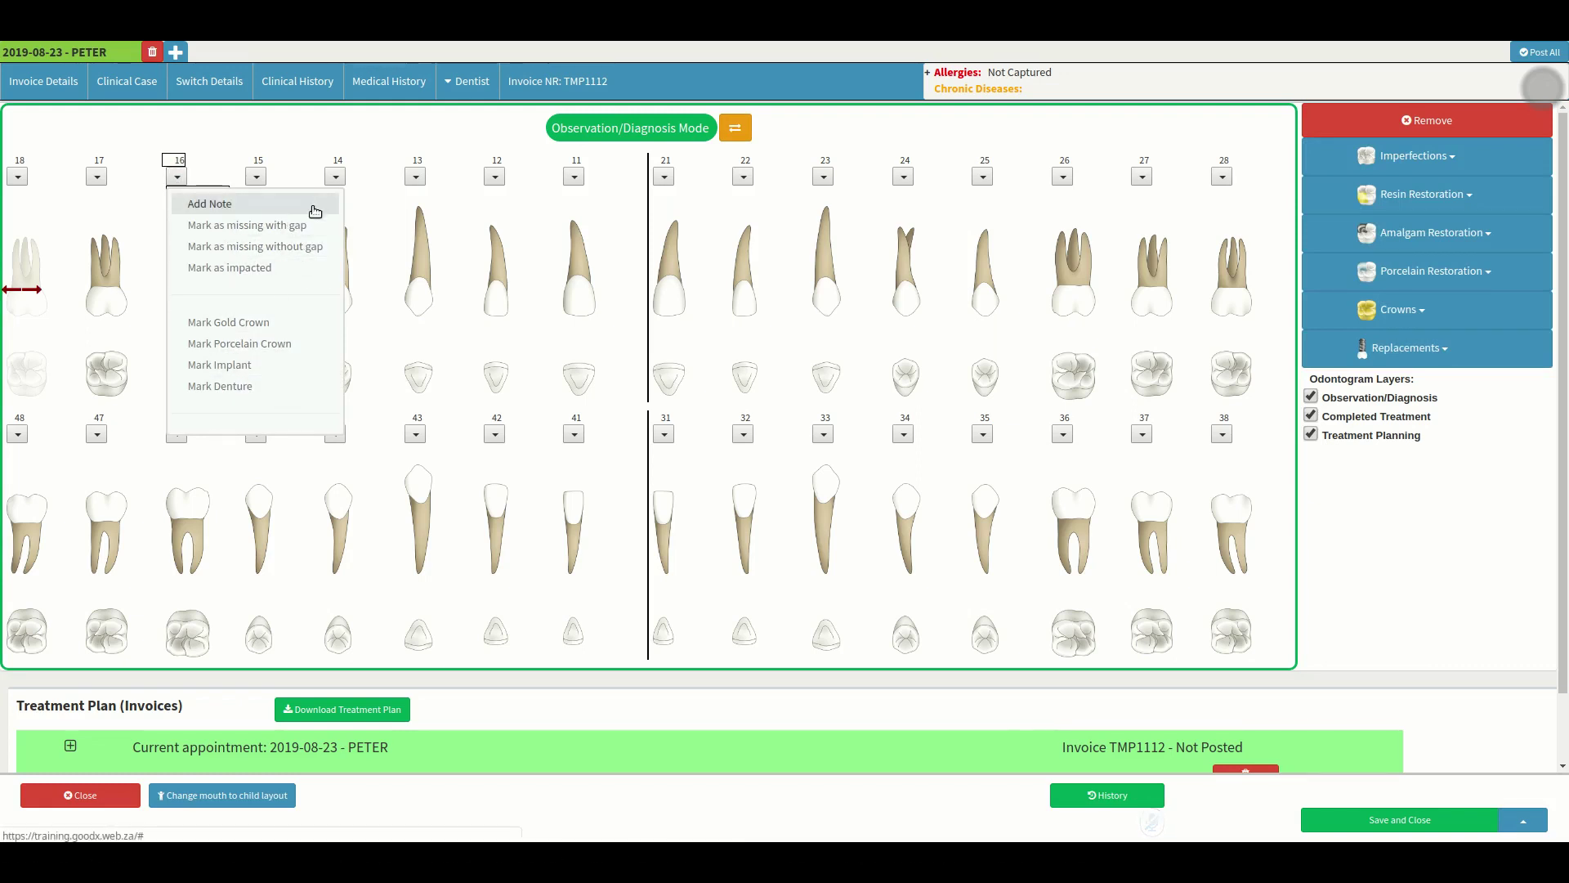
{"action": "left_click", "coordinate": [247, 126]}
{"action": "left_click", "coordinate": [420, 282]}
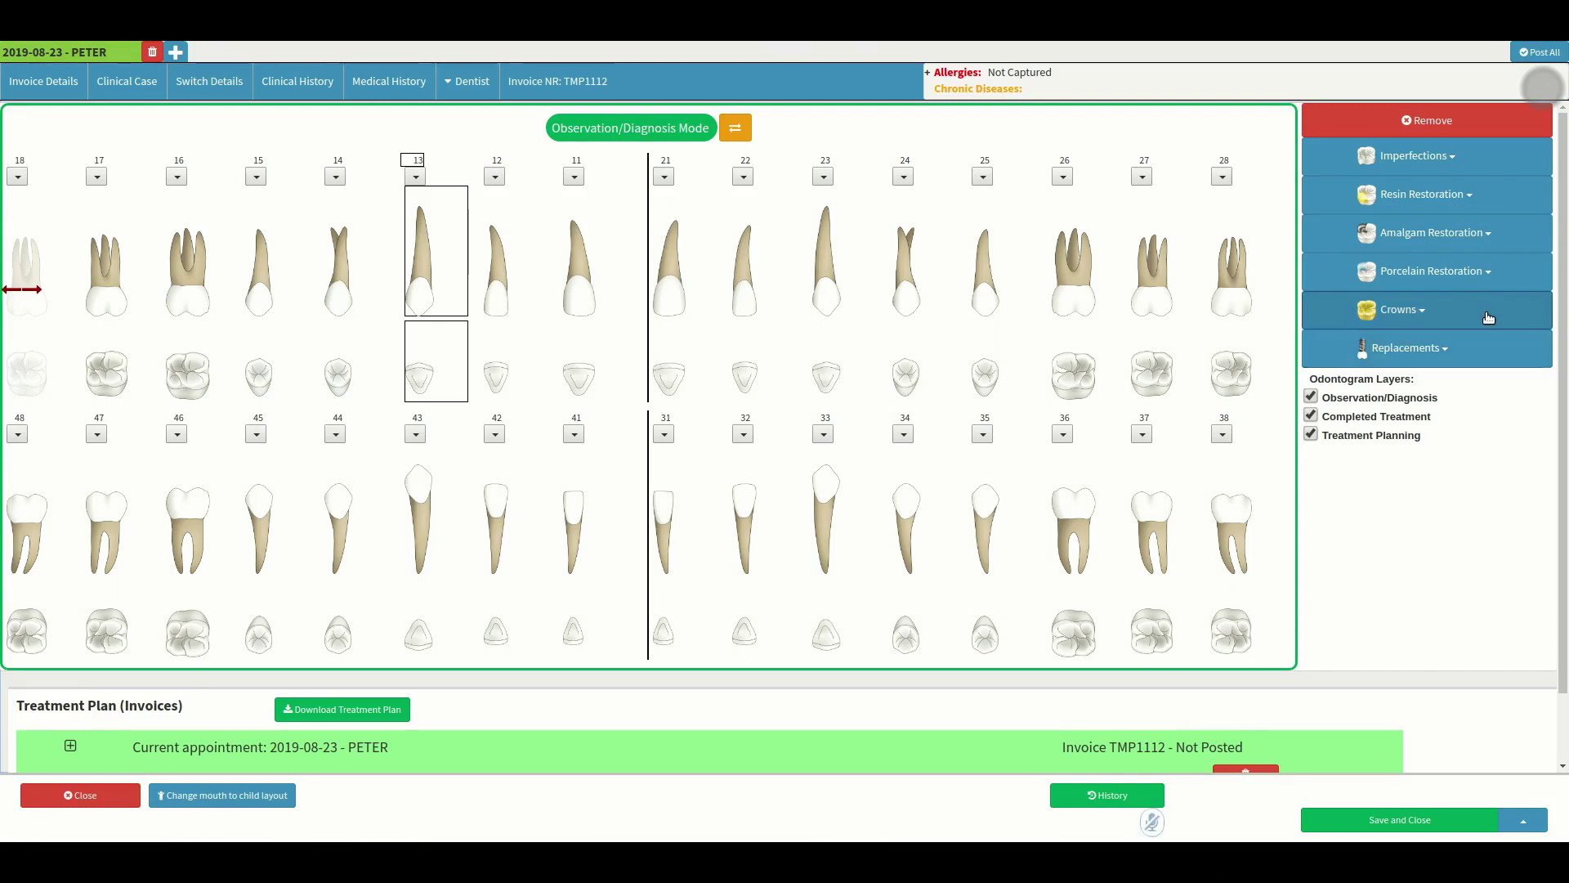
Step: Mark tooth 13 as impacted and give tooth 11 a gold crown
{"action": "left_click", "coordinate": [1452, 160]}
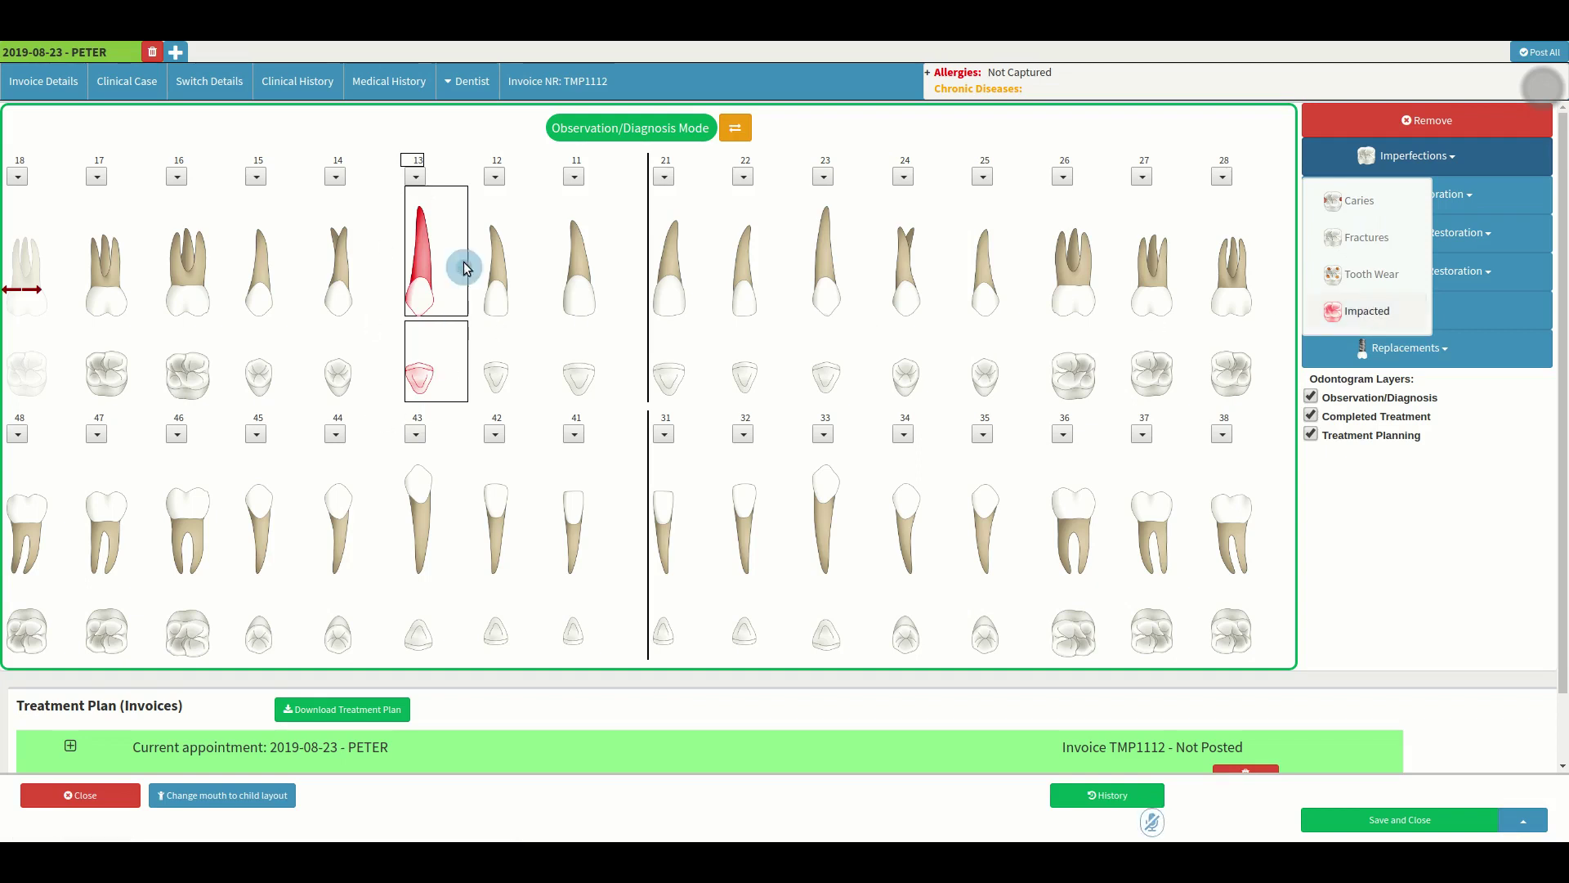
{"action": "left_click", "coordinate": [582, 238]}
{"action": "left_click", "coordinate": [1440, 318]}
{"action": "left_click", "coordinate": [1373, 354]}
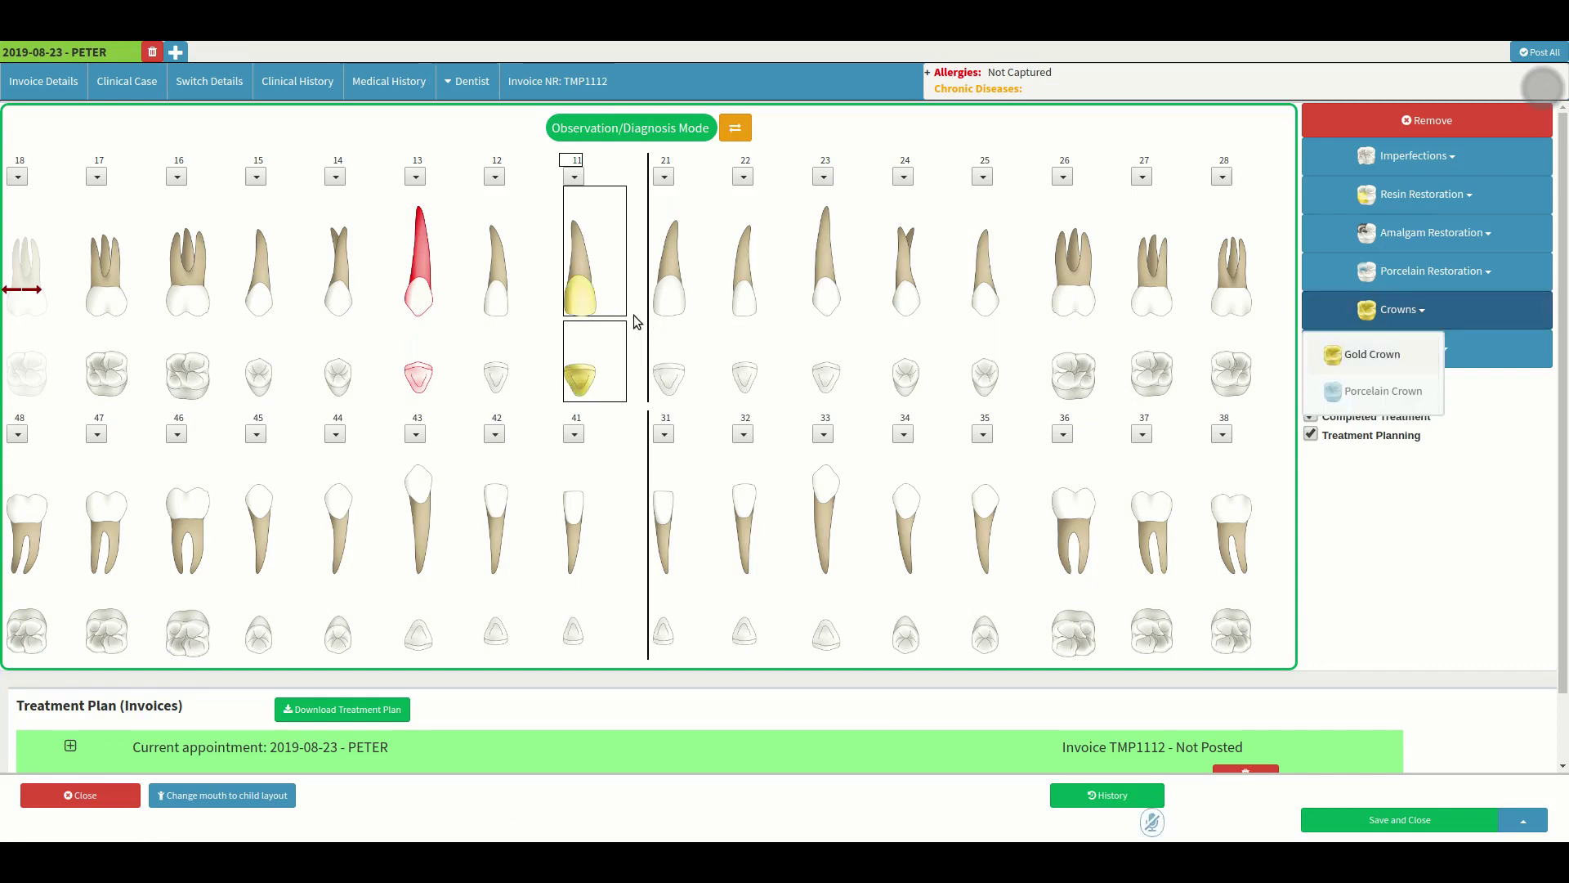
Step: Chart a resin restoration on tooth 26, choosing the number of restored surfaces
{"action": "left_click", "coordinate": [1077, 239]}
{"action": "left_click", "coordinate": [1426, 194]}
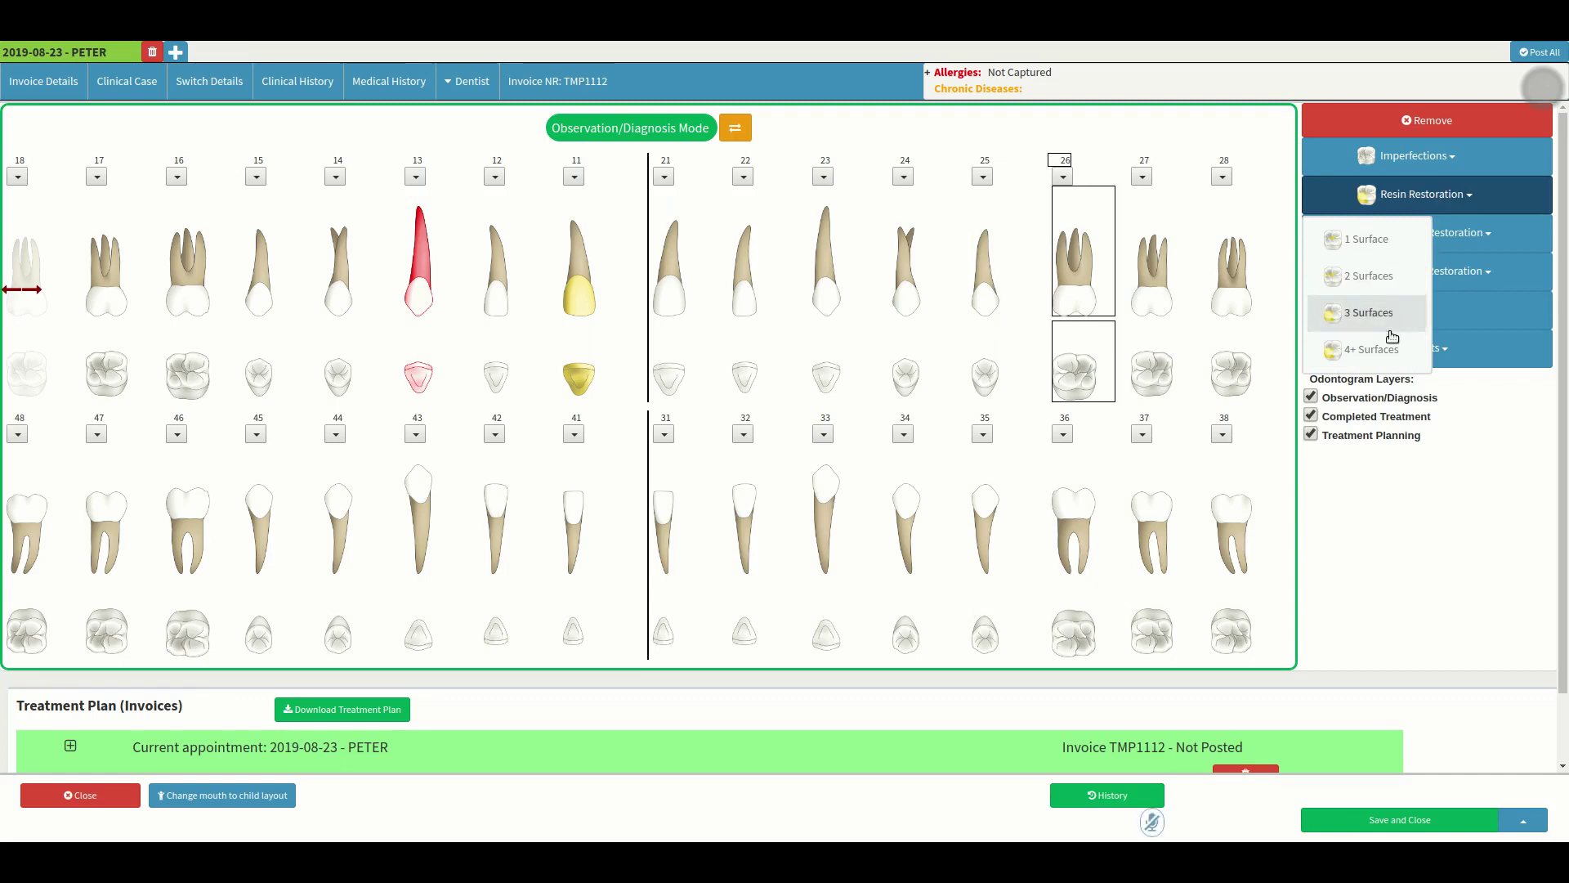
{"action": "left_click", "coordinate": [1372, 349]}
{"action": "left_click", "coordinate": [929, 382]}
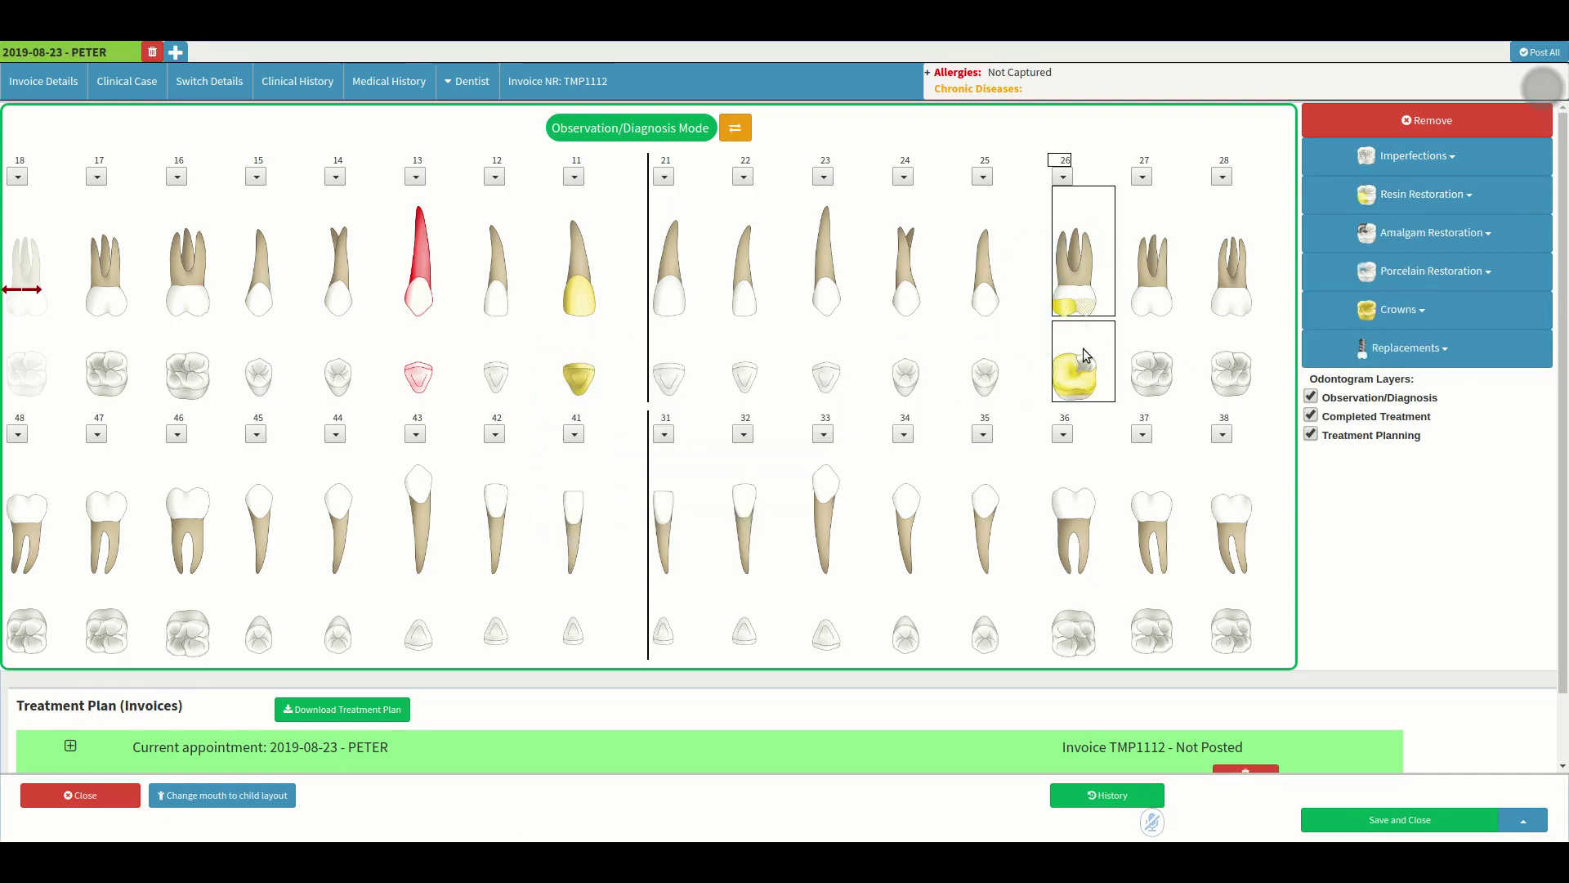
Step: Mark tooth 35 as an implant and switch the chart to Treatment Planning Mode
{"action": "left_click", "coordinate": [999, 516]}
{"action": "left_click", "coordinate": [1420, 349]}
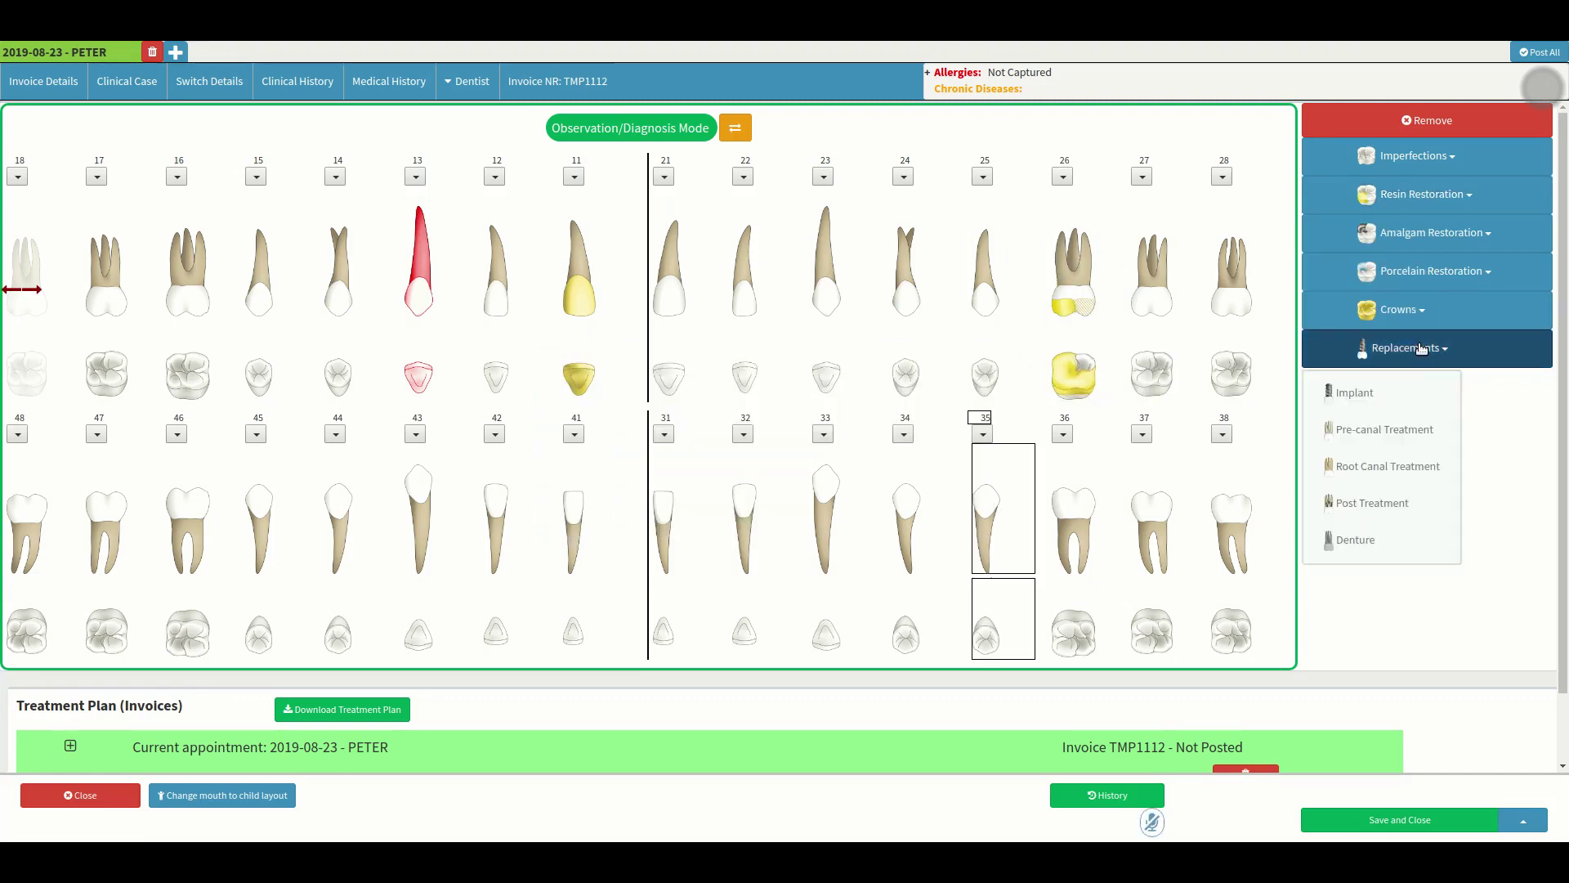
{"action": "left_click", "coordinate": [1354, 393]}
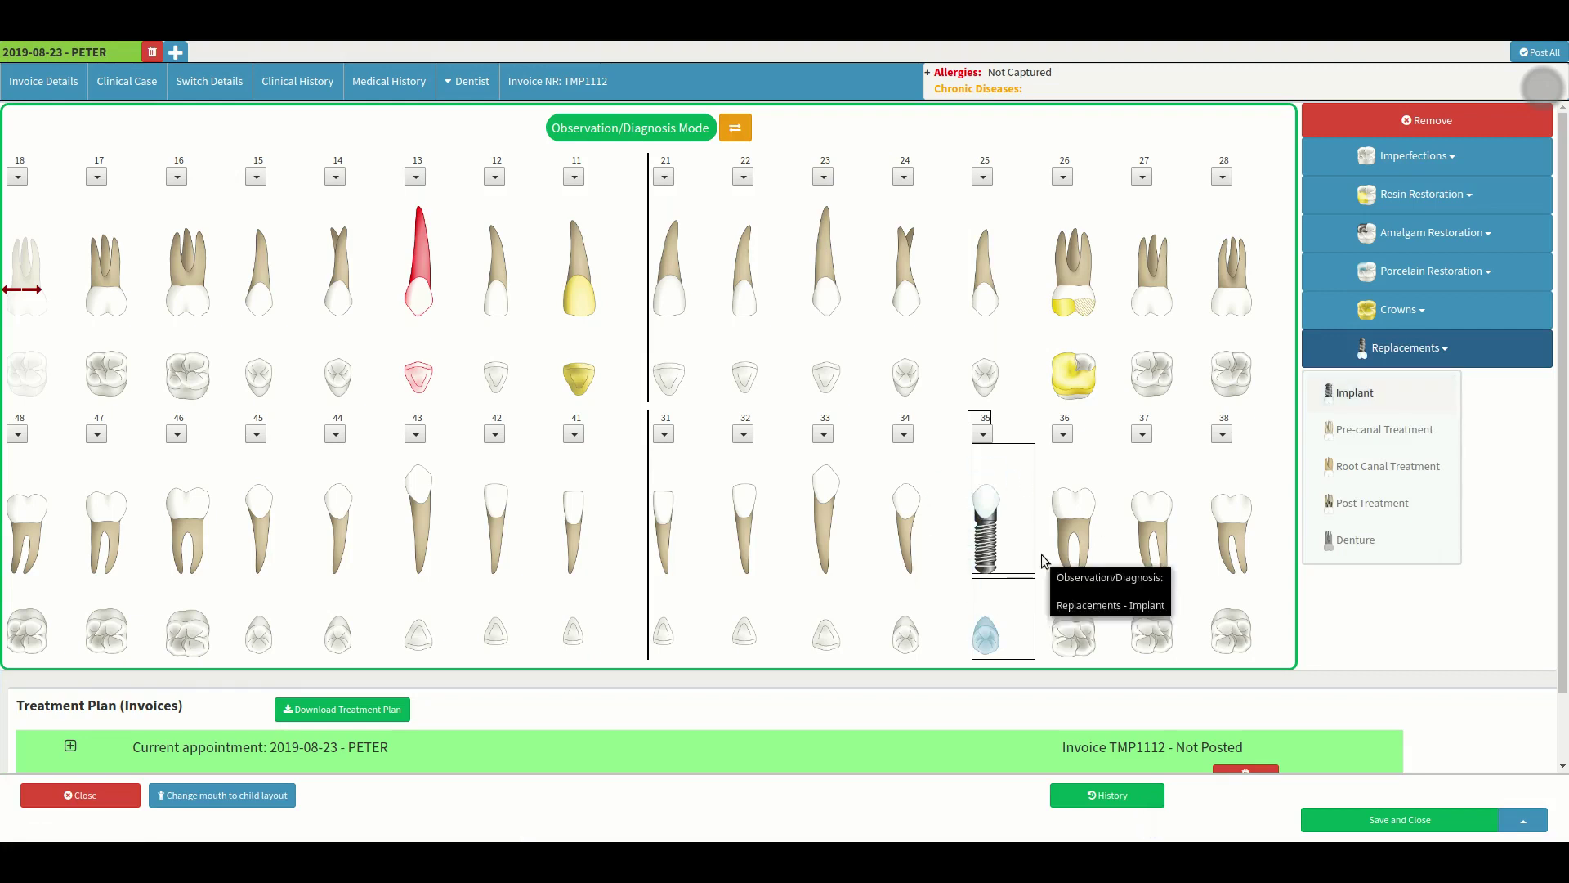
{"action": "left_click", "coordinate": [735, 129]}
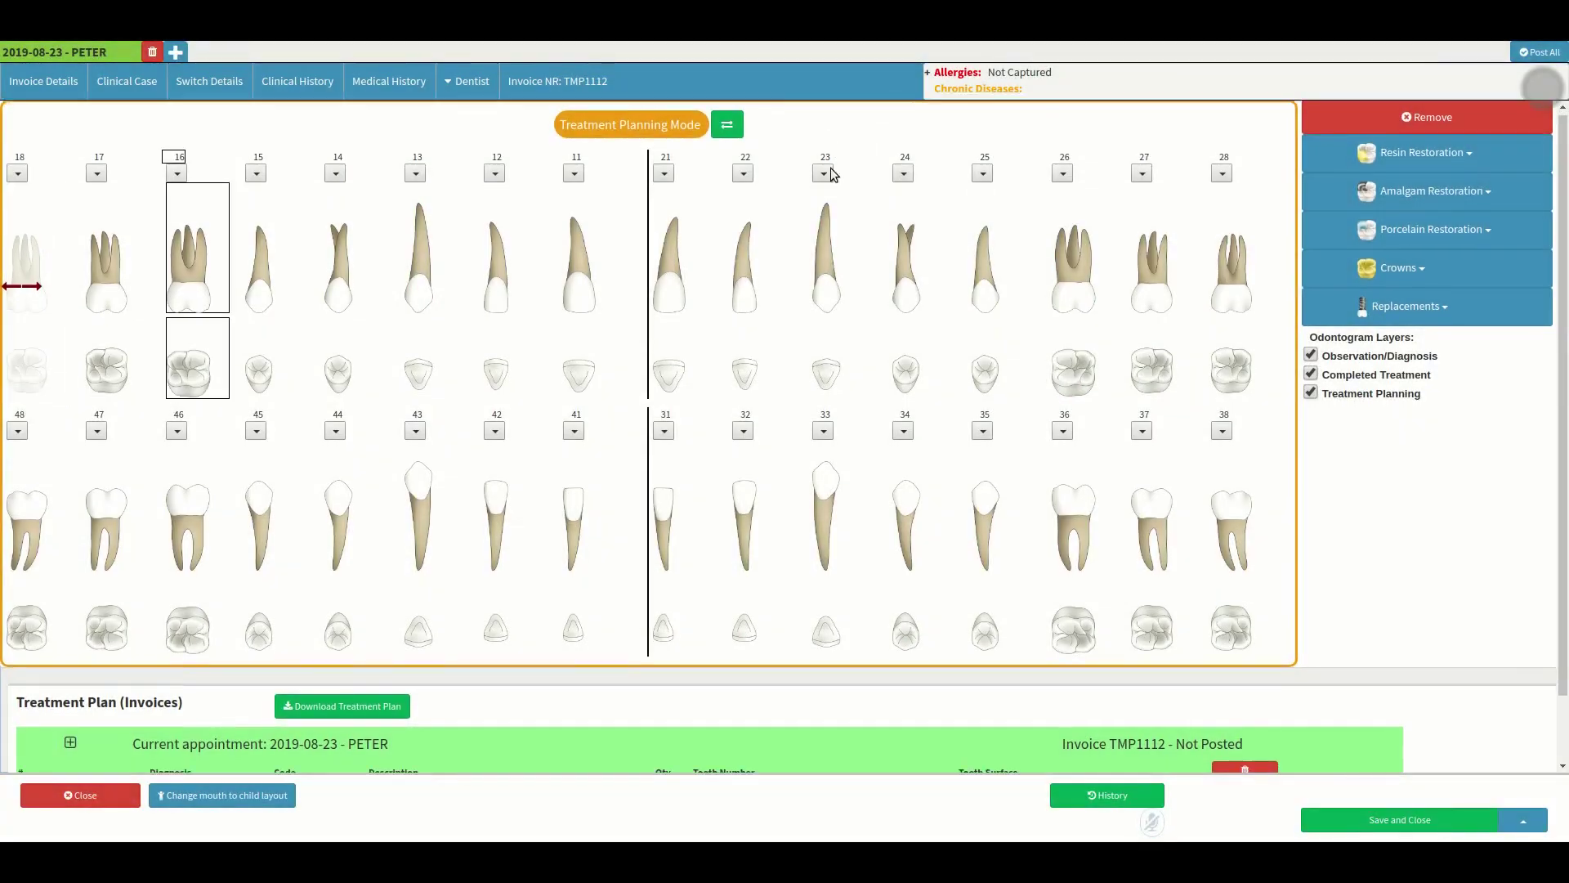
Step: Give the first plan line diagnosis Z01.2 Dental examination, then select tooth 11
{"action": "scroll", "coordinate": [752, 358], "scroll_direction": "down", "scroll_amount": 1}
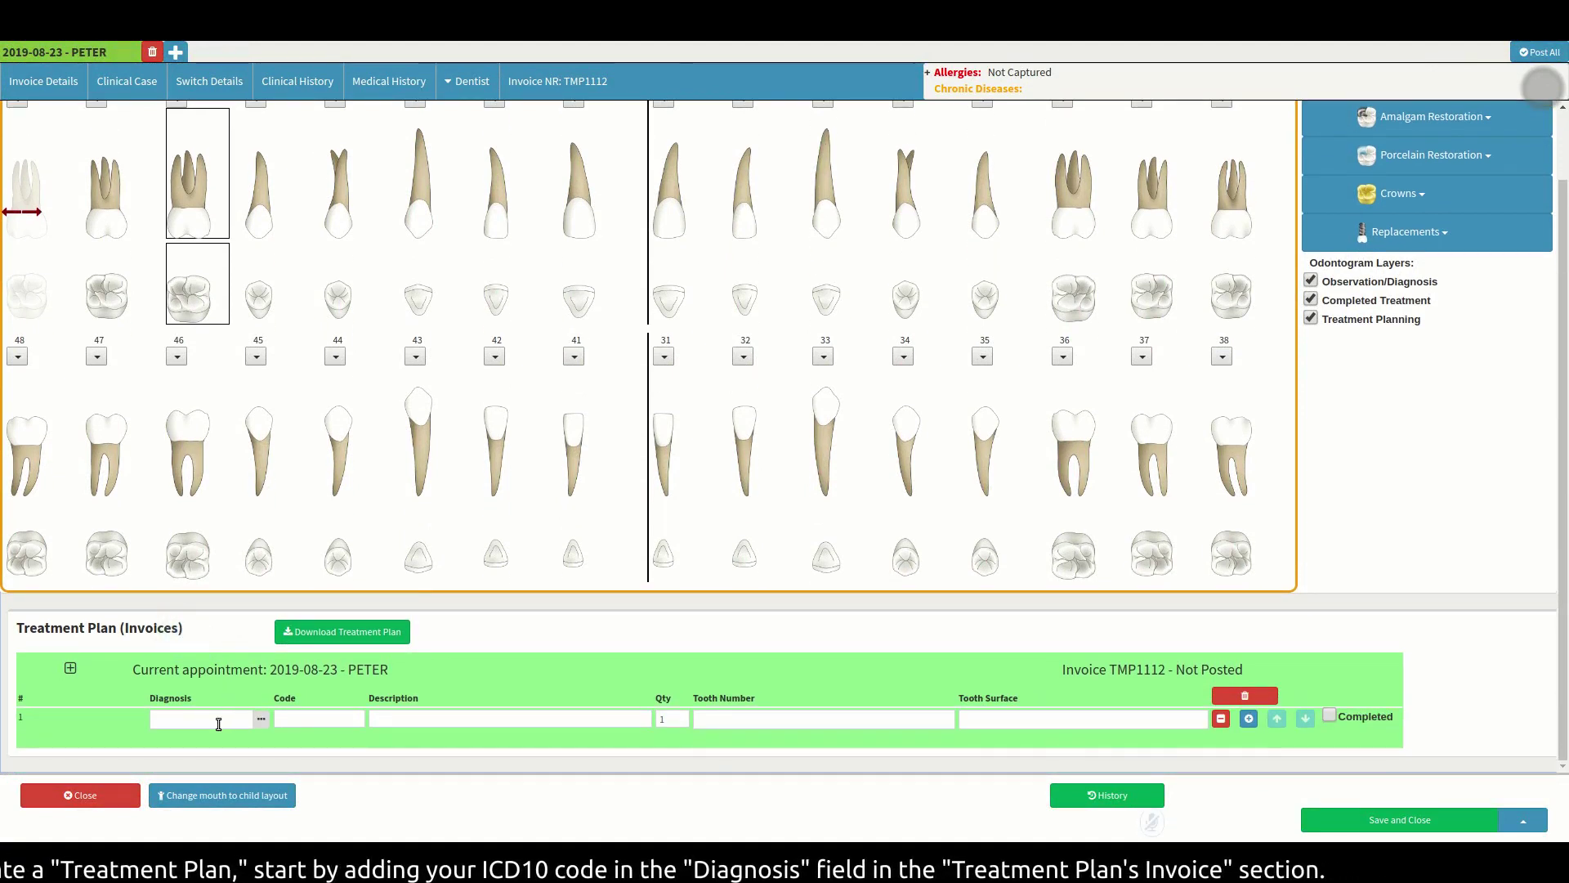
{"action": "left_click", "coordinate": [218, 721]}
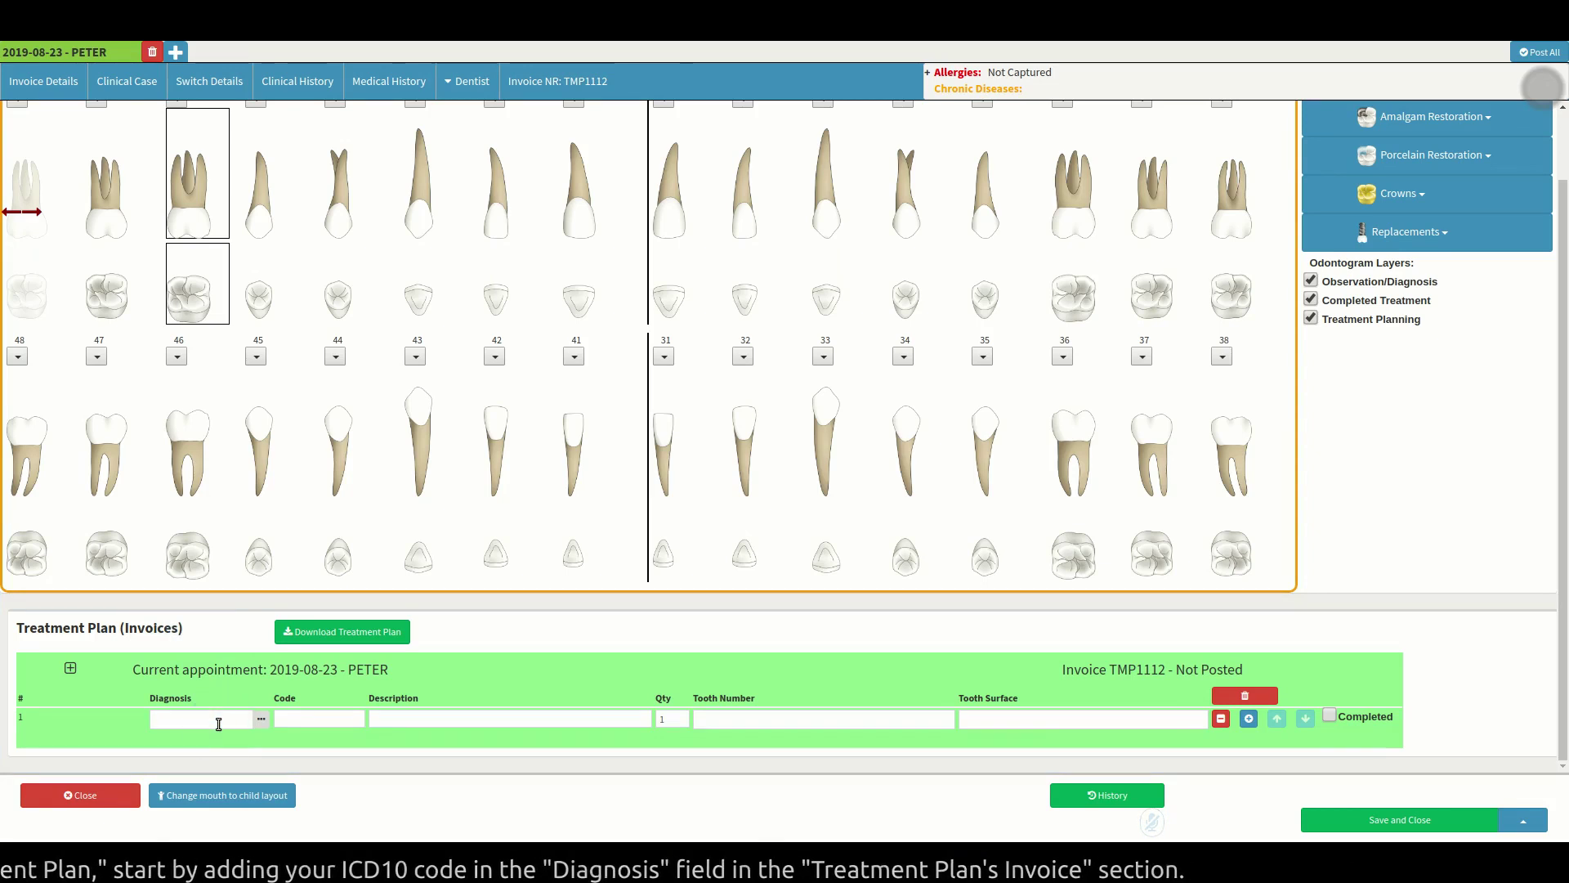
{"action": "type", "text": "z01.2"}
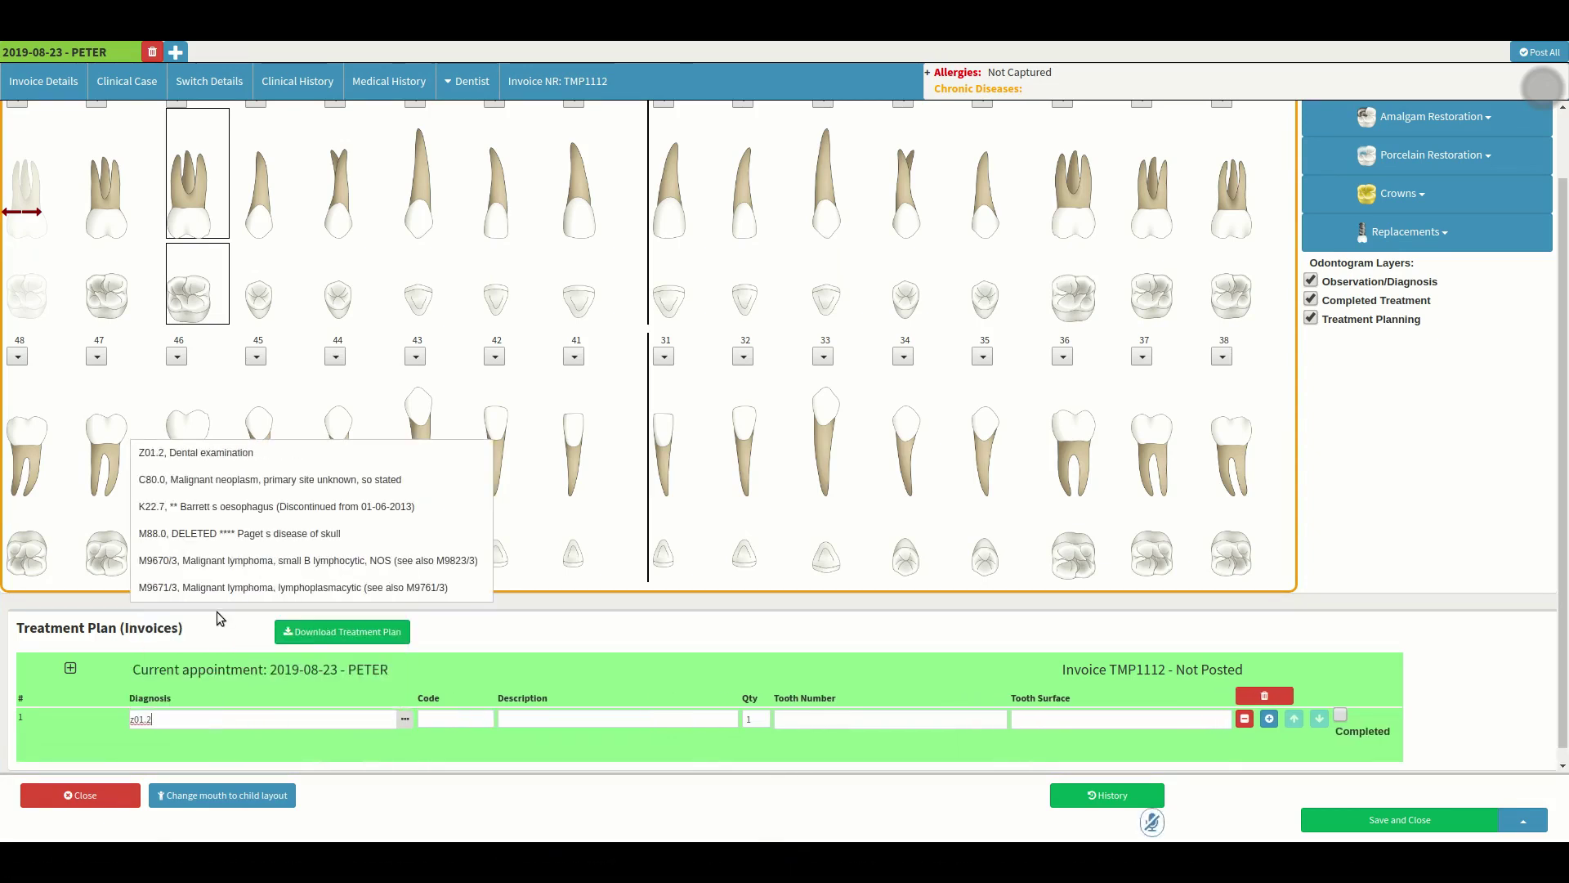
{"action": "left_click", "coordinate": [233, 453]}
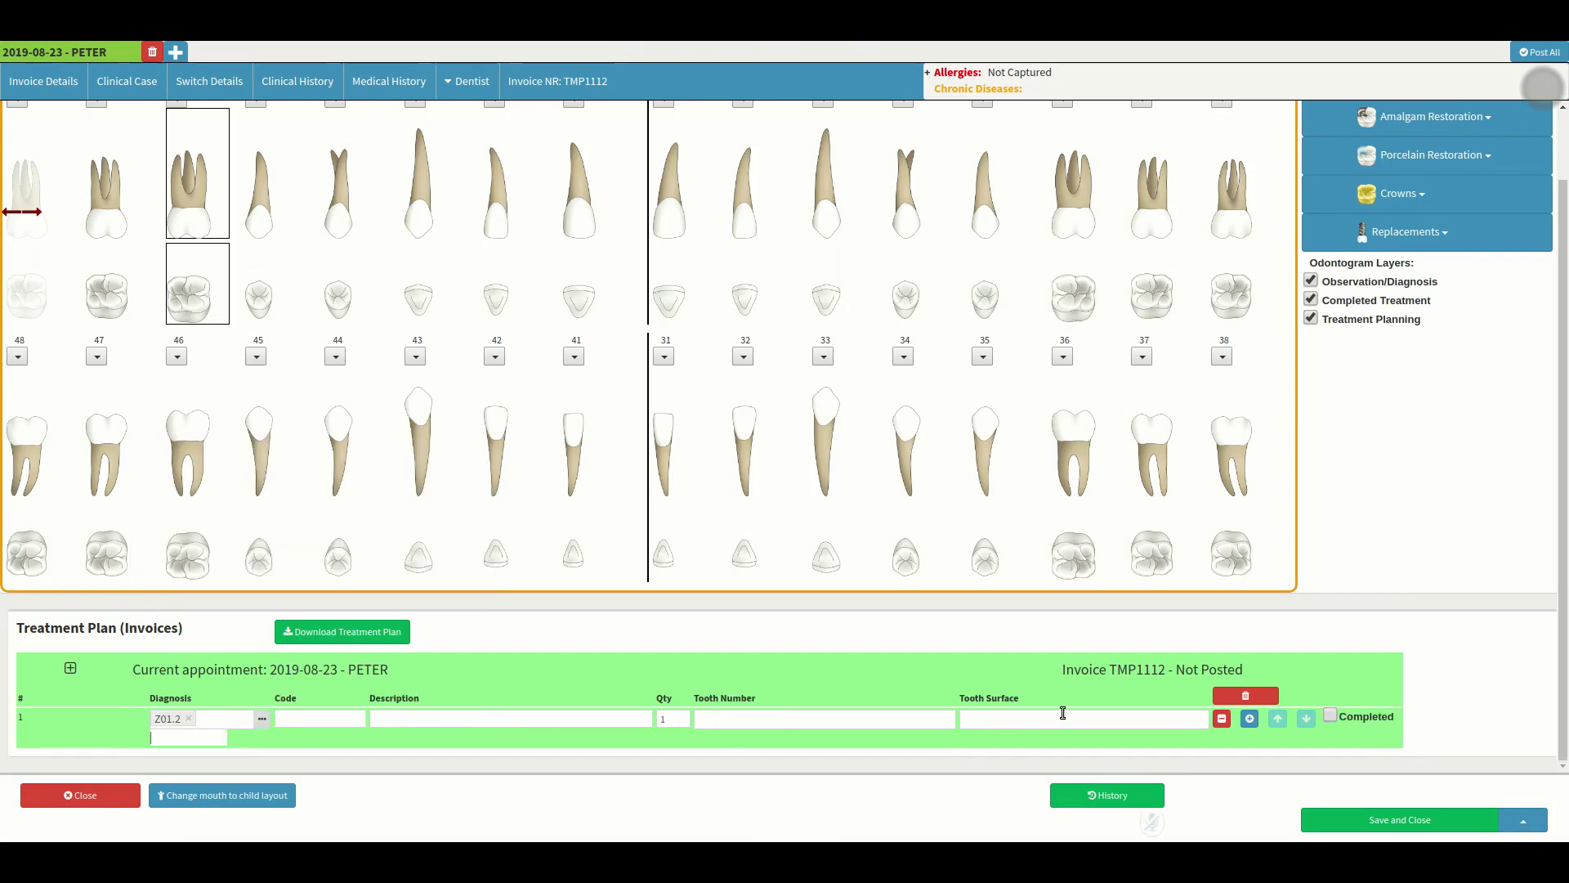
{"action": "scroll", "coordinate": [1062, 712], "scroll_direction": "up", "scroll_amount": 1}
{"action": "left_click", "coordinate": [602, 300]}
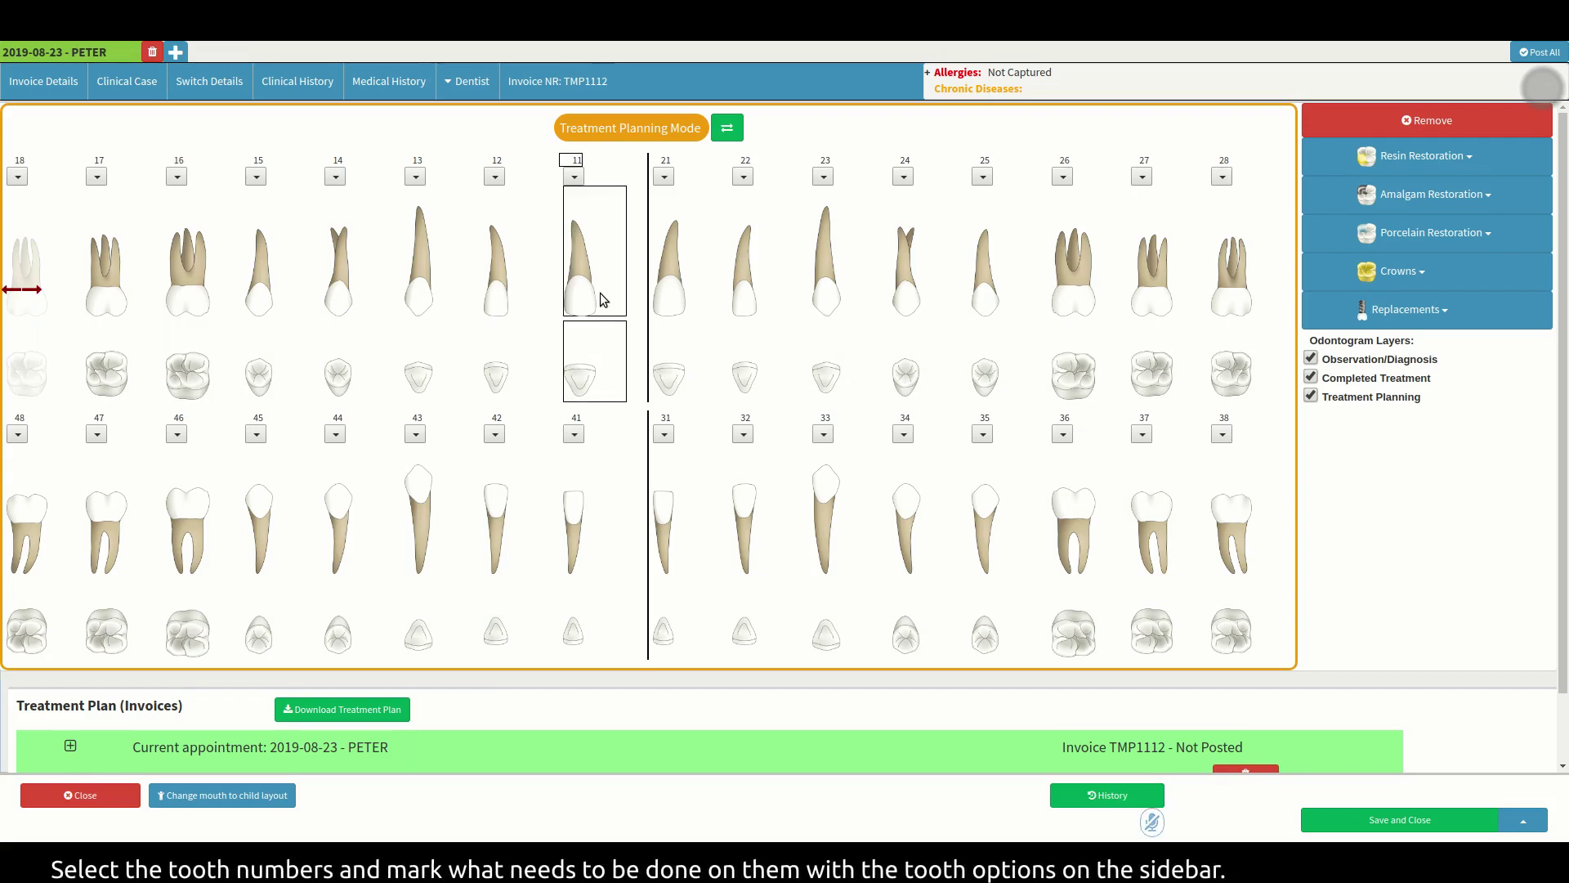
Step: Plan a Gold Crown (8441 crown retainer) on tooth 11, ticking then unticking Completed
{"action": "left_click", "coordinate": [1399, 272]}
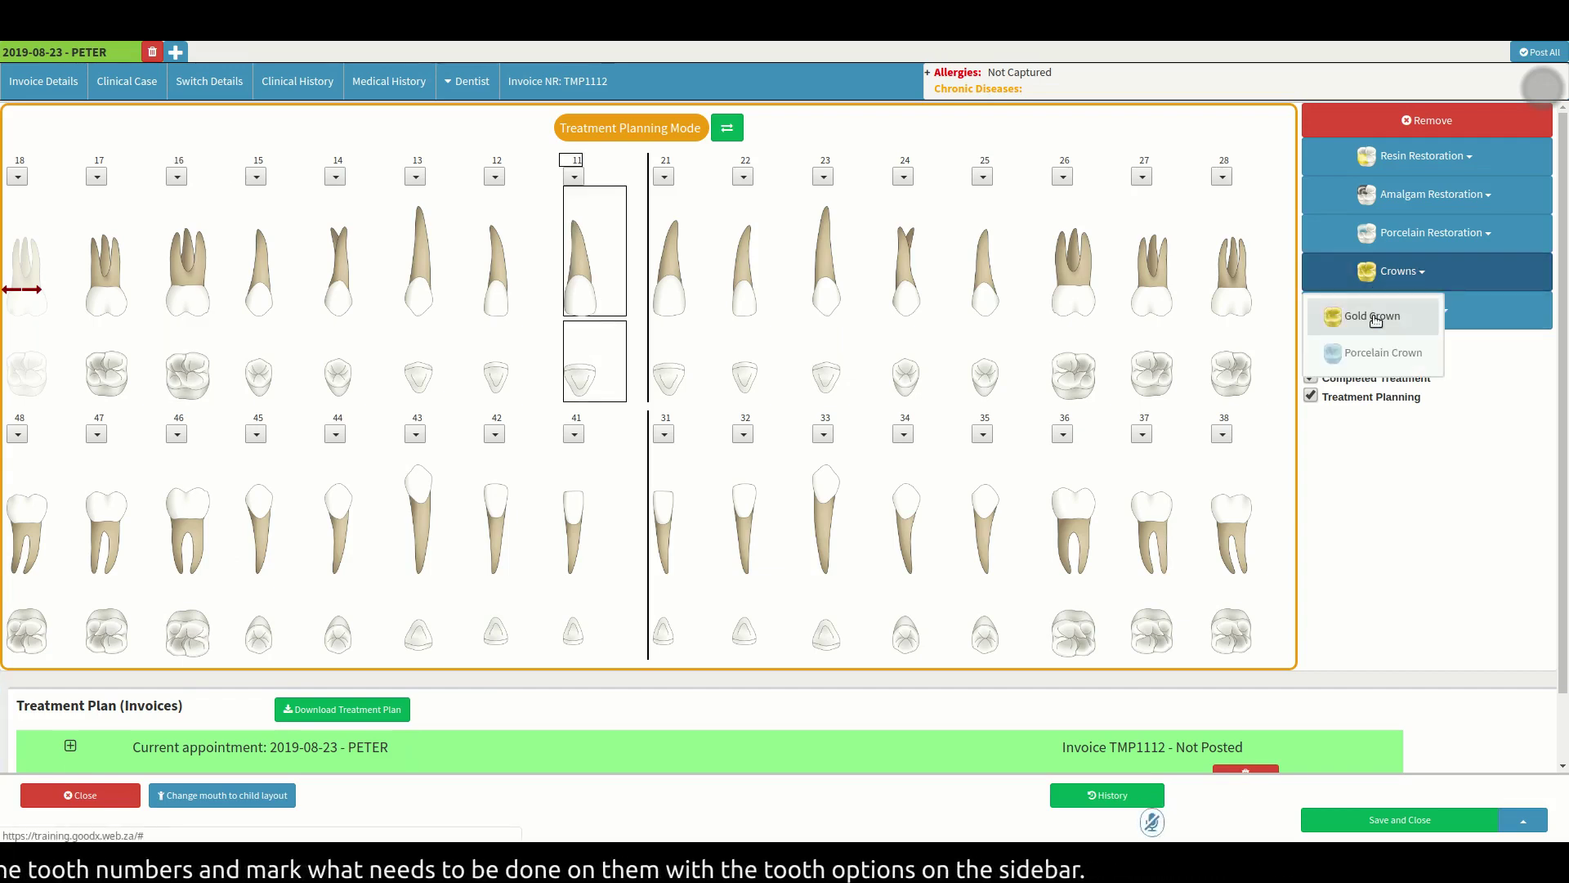
{"action": "left_click", "coordinate": [1373, 317]}
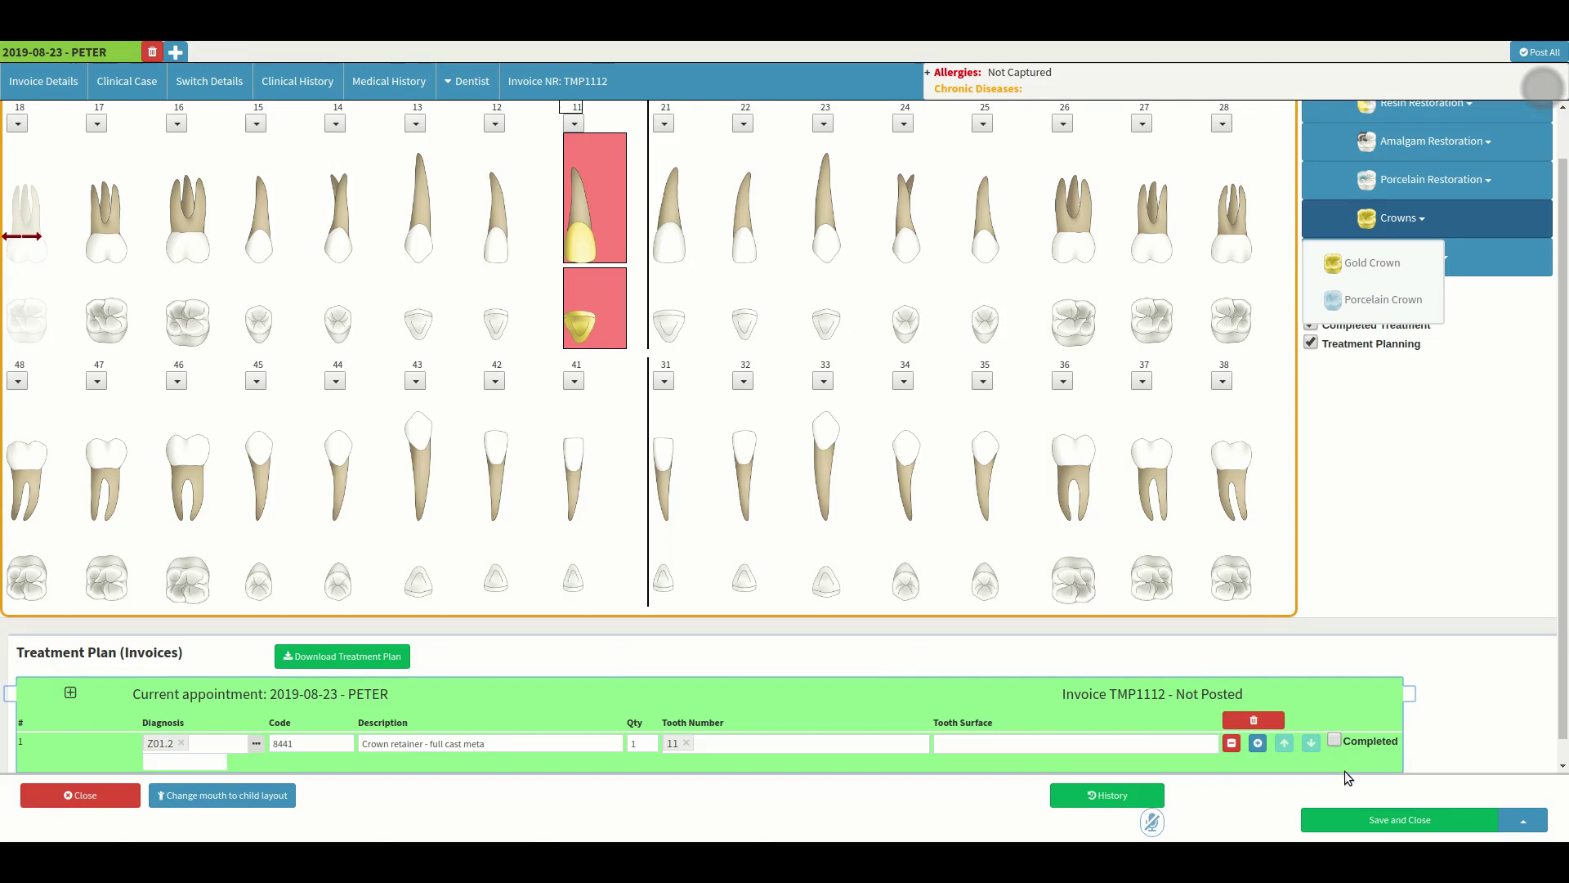
{"action": "left_click", "coordinate": [1335, 740]}
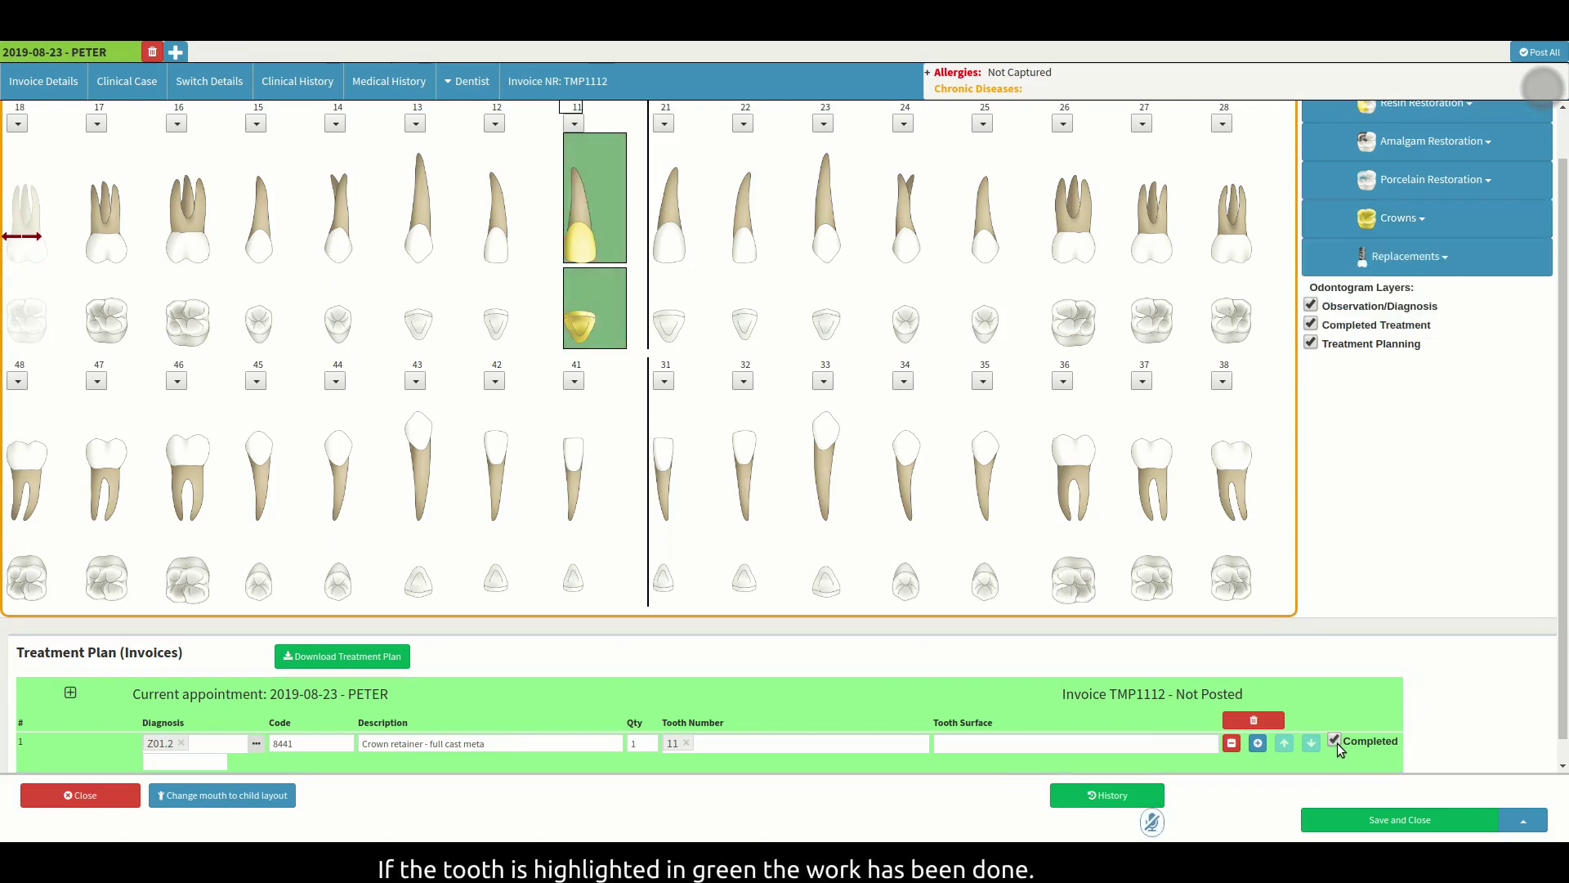
{"action": "mouse_move", "coordinate": [614, 220]}
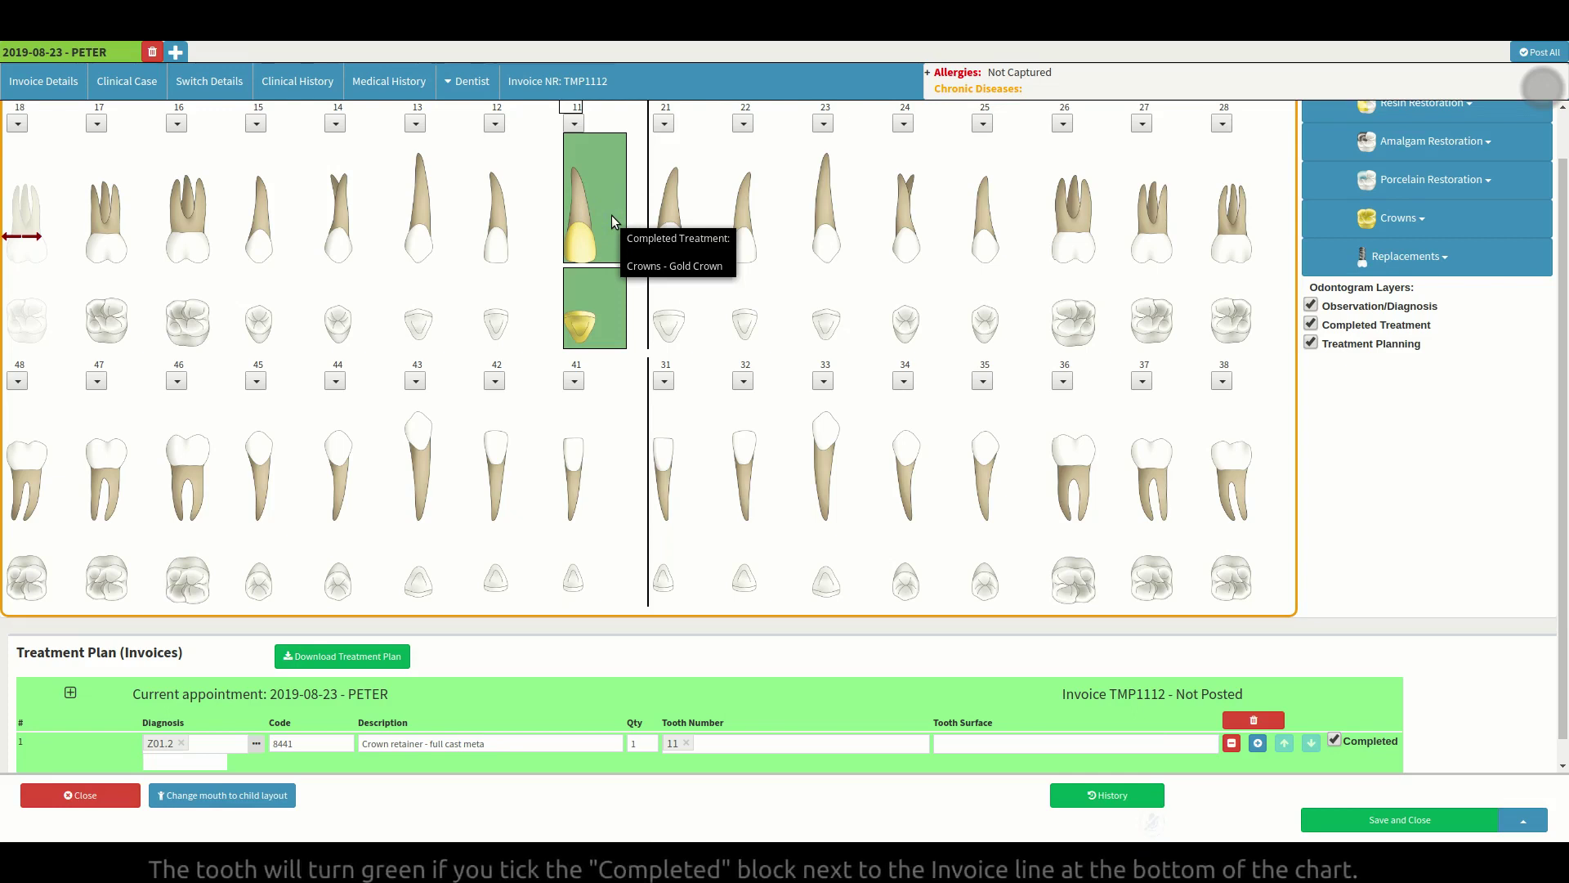
{"action": "left_click", "coordinate": [1335, 740]}
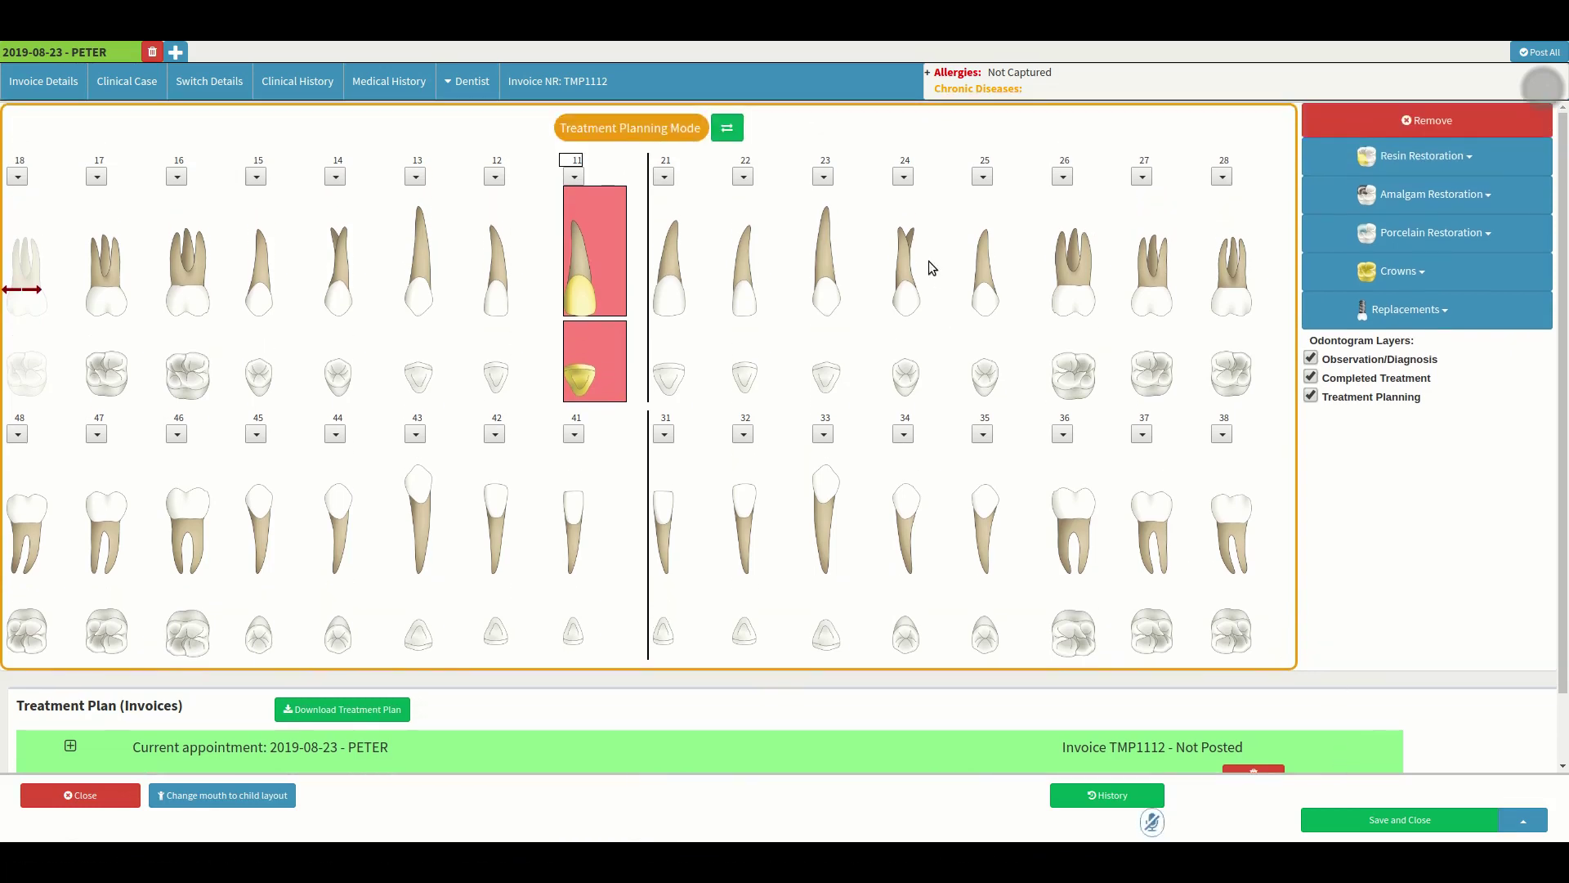
Step: Add a three-surface IPB resin restoration on tooth 23 (code 8353)
{"action": "left_click", "coordinate": [842, 266]}
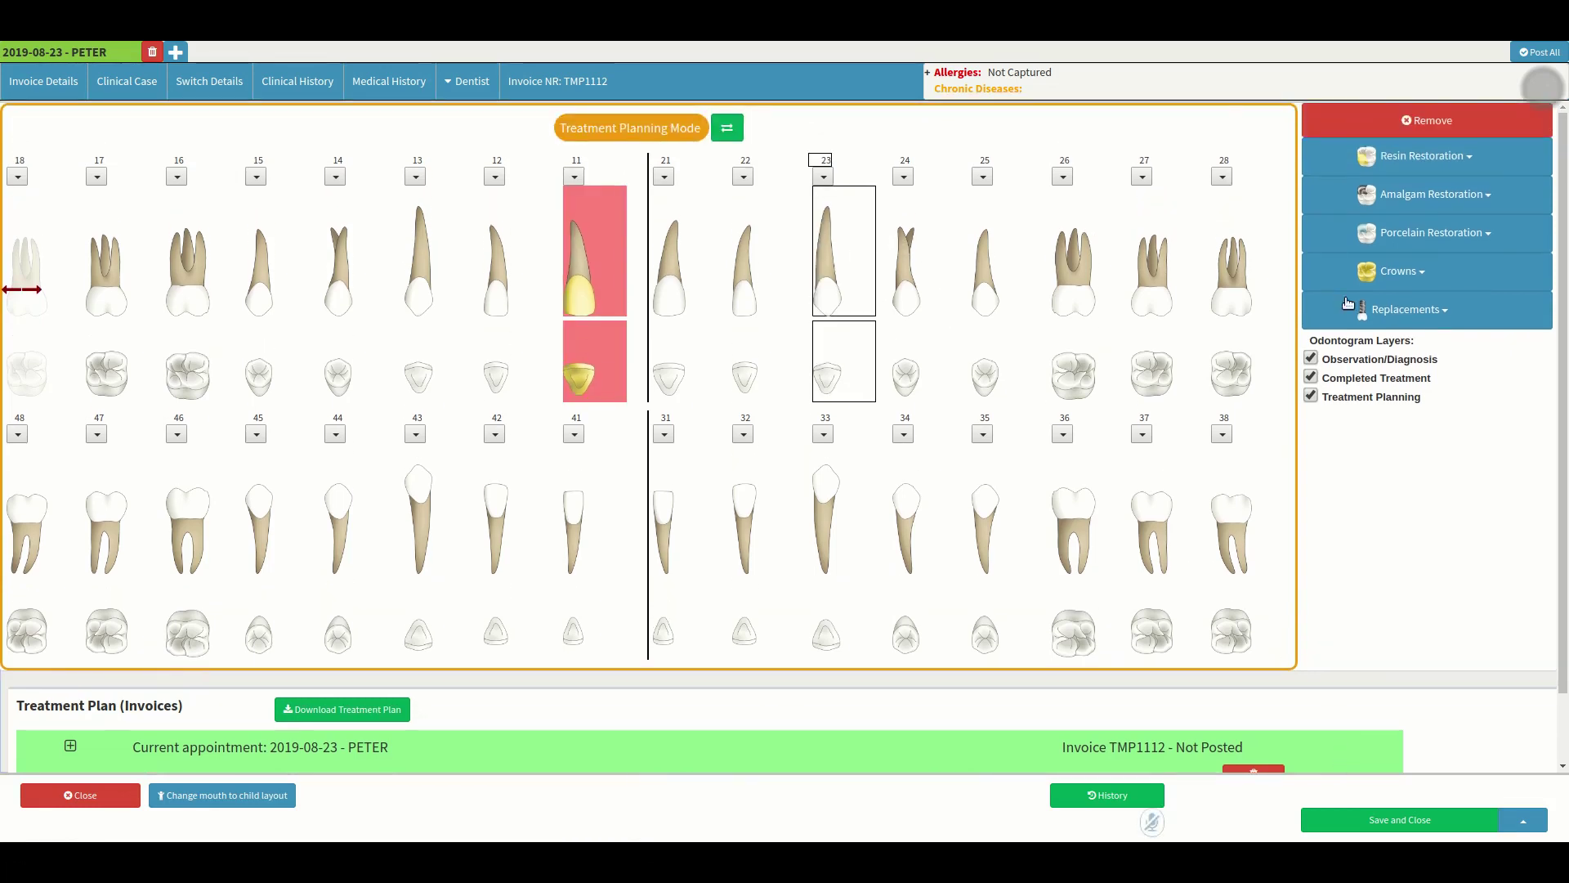
{"action": "left_click", "coordinate": [1487, 166]}
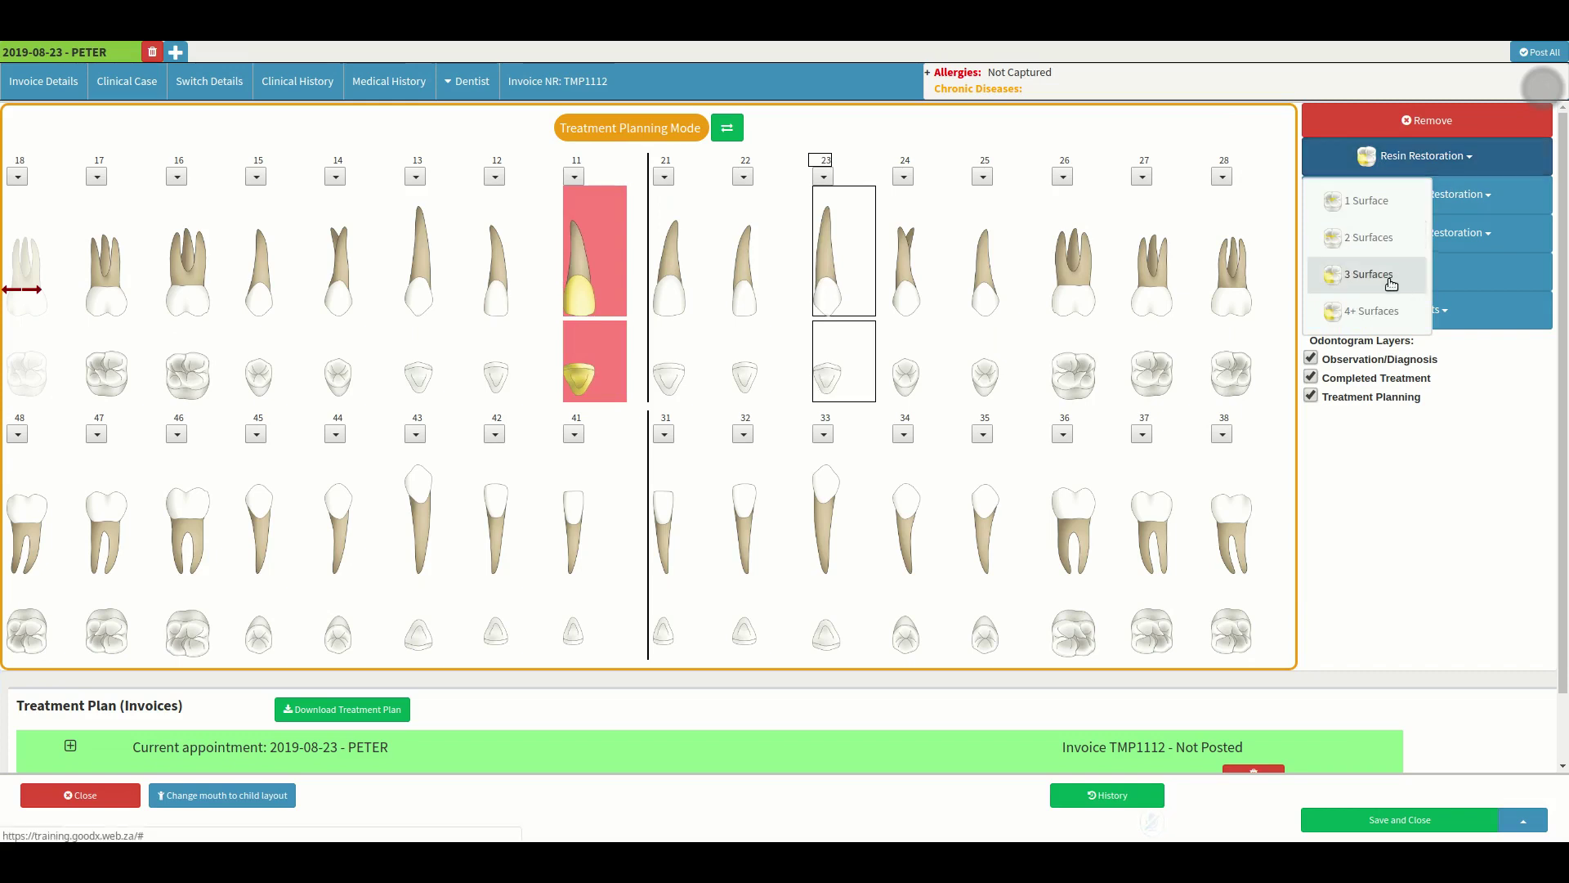
{"action": "mouse_move", "coordinate": [1391, 284]}
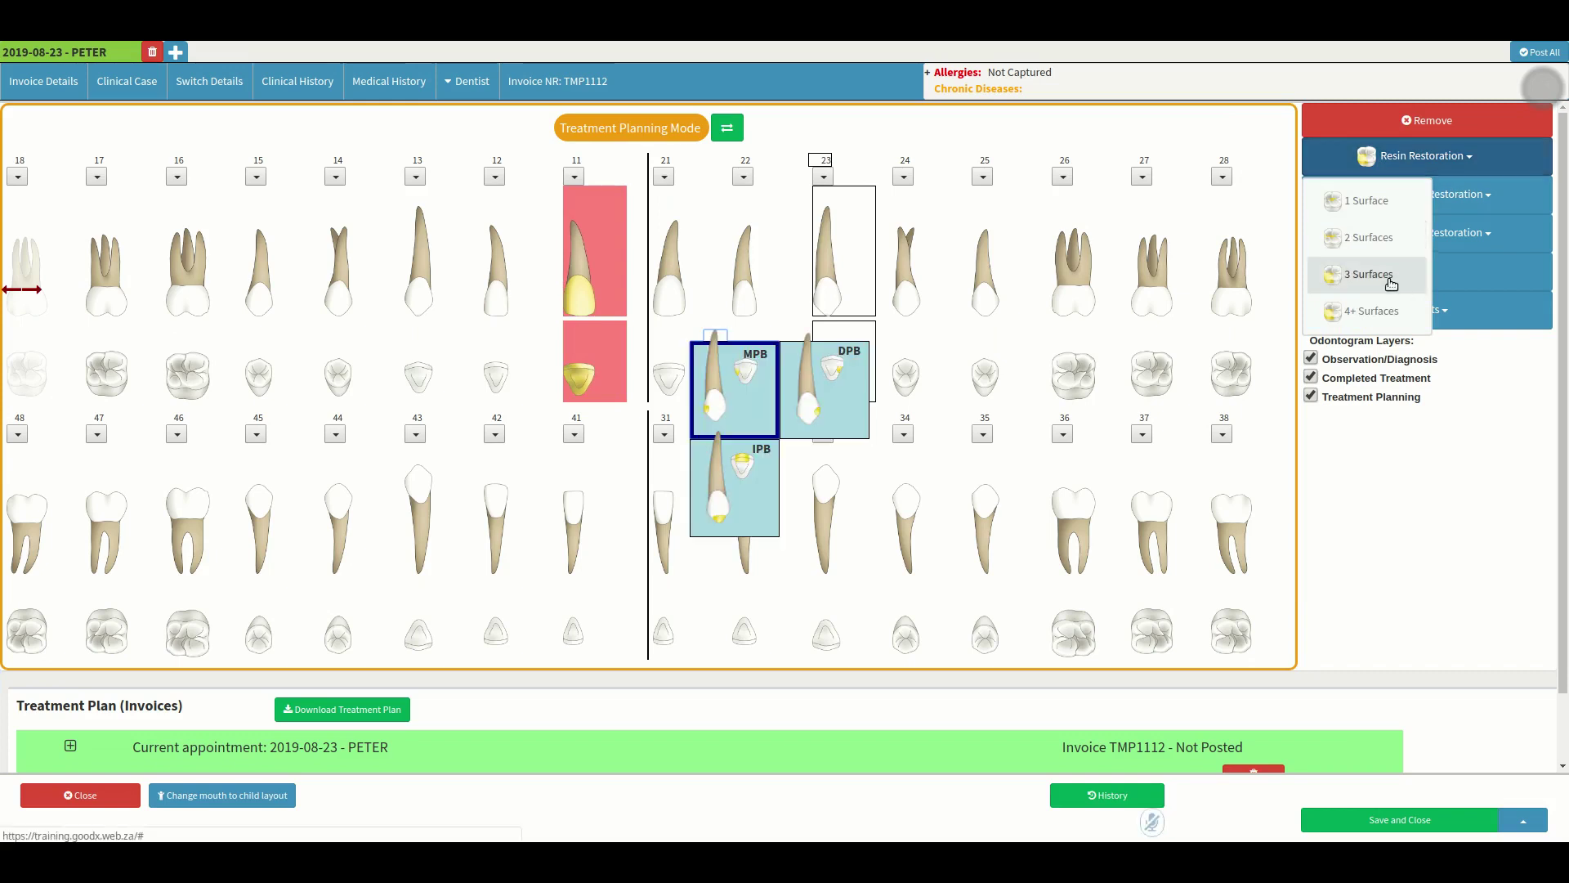
{"action": "left_click", "coordinate": [742, 473]}
Step: Add an implant on tooth 26 (9783L) and a porcelain inlay on tooth 35 (8374)
{"action": "scroll", "coordinate": [742, 473], "scroll_direction": "down", "scroll_amount": 1}
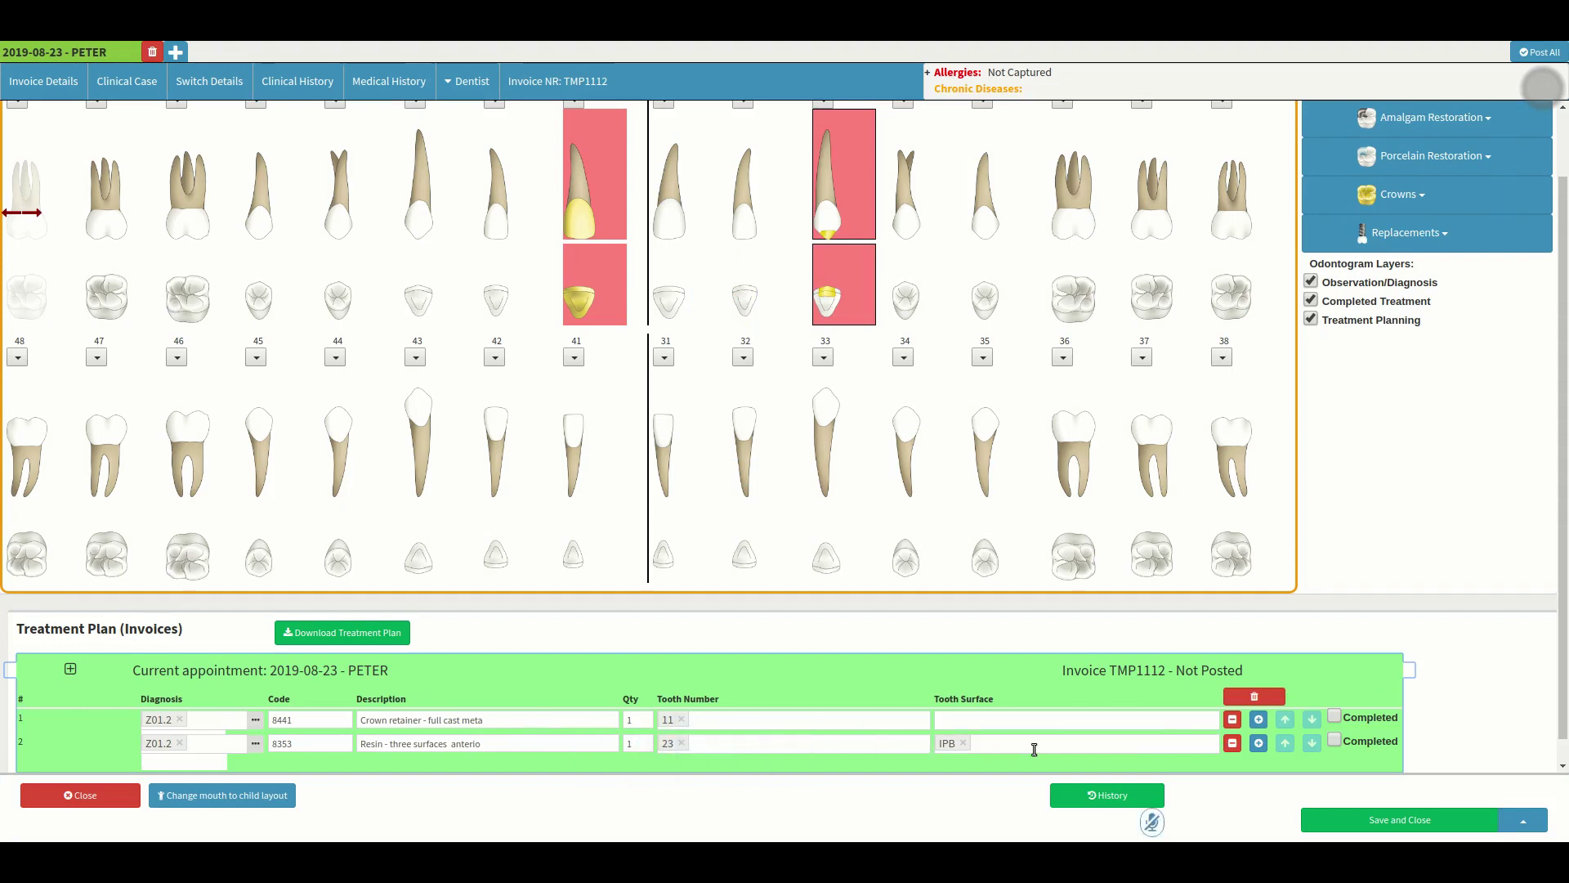
{"action": "left_click", "coordinate": [446, 743]}
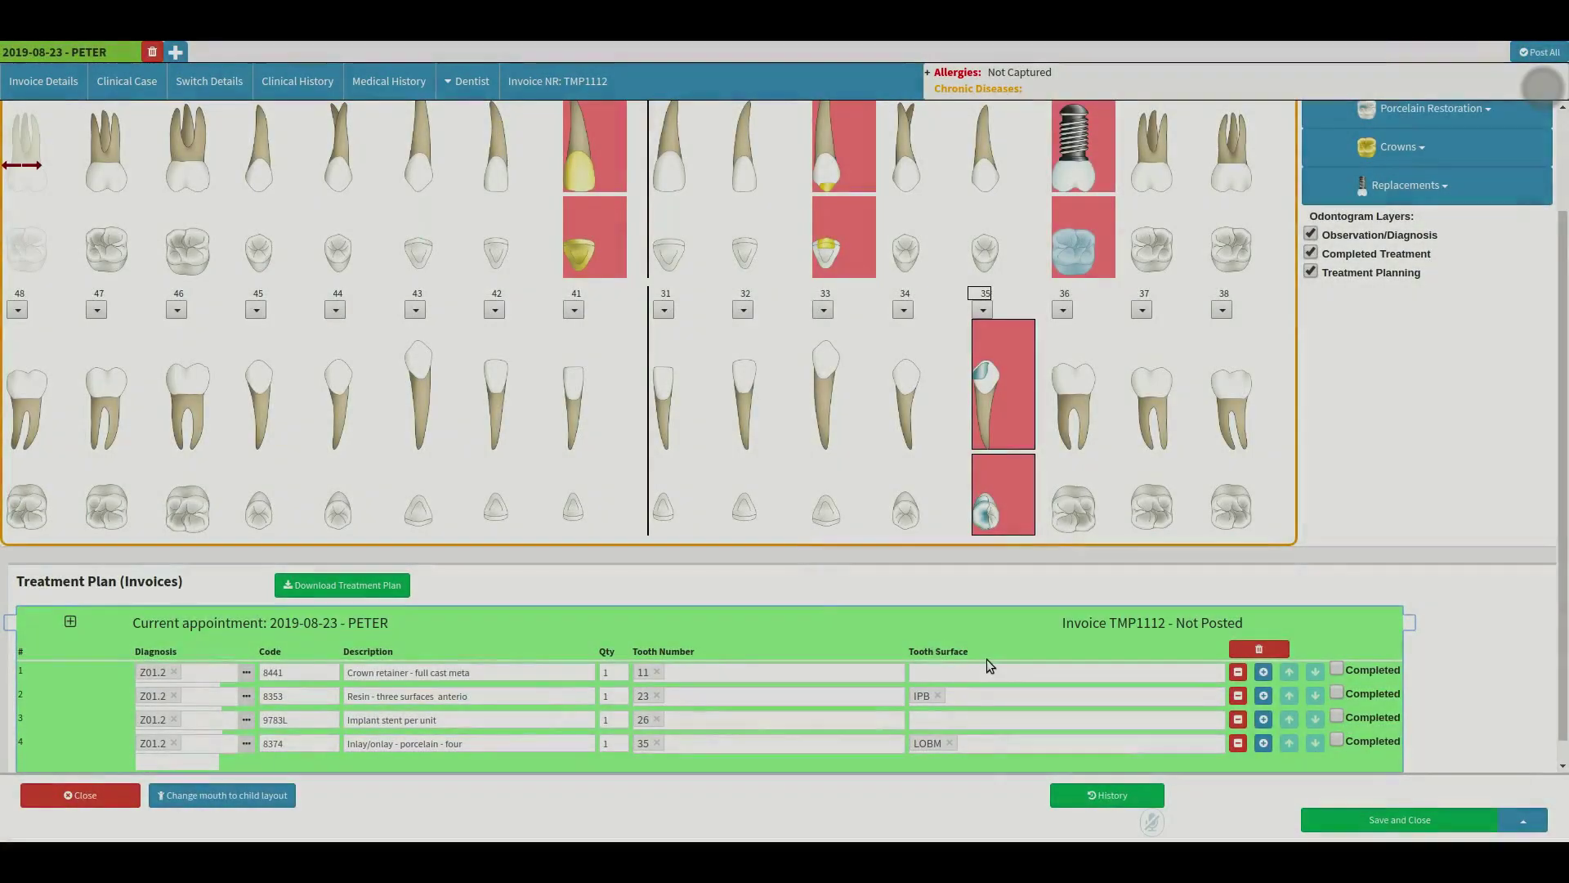
{"action": "left_click", "coordinate": [398, 606]}
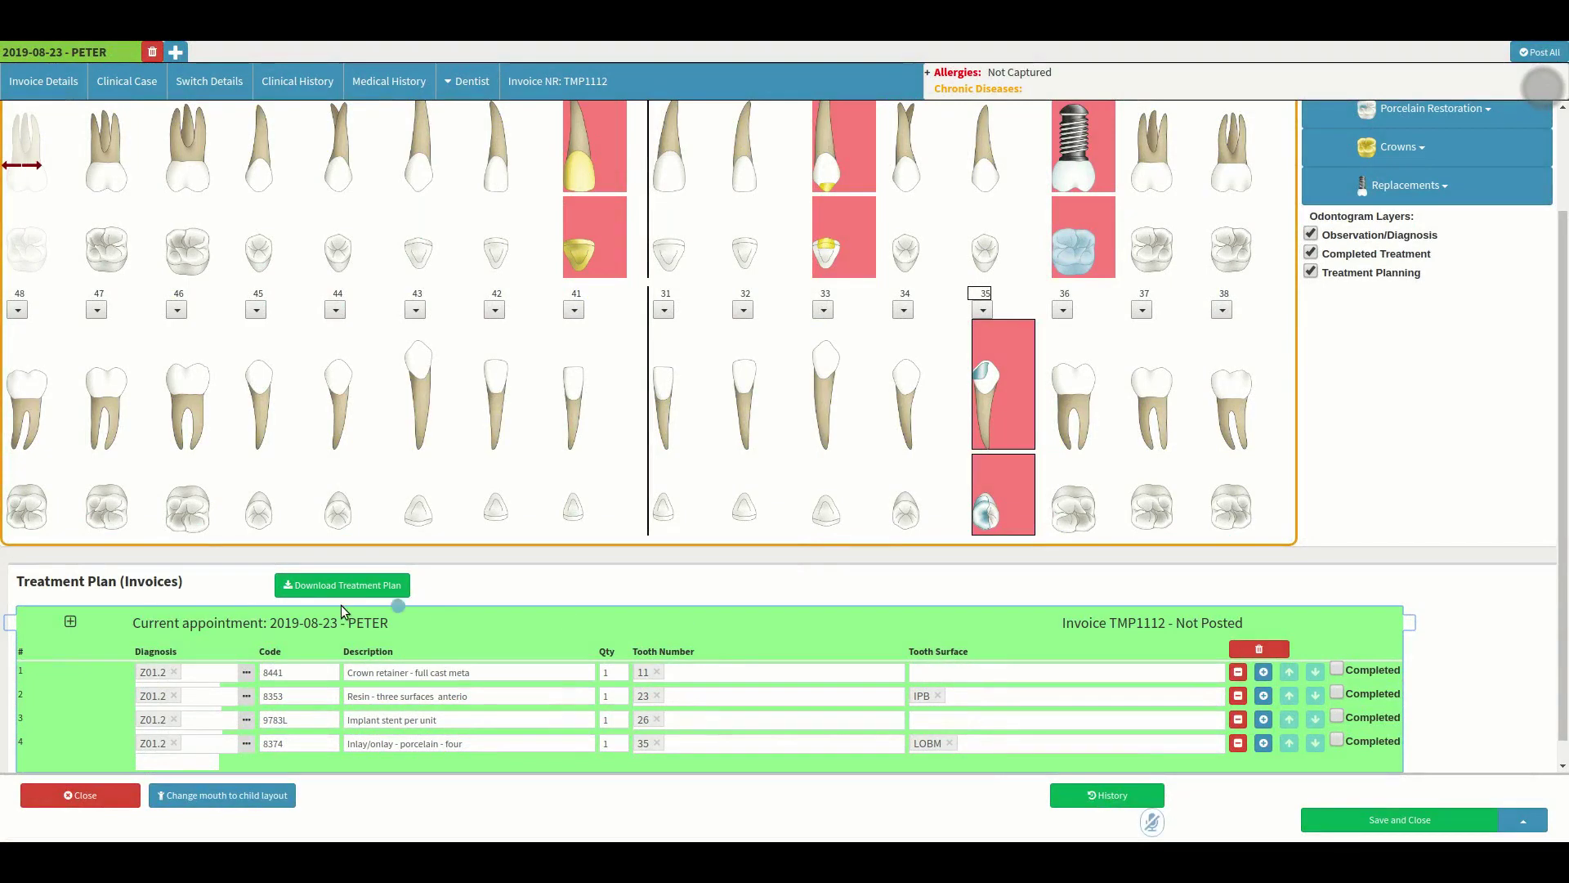
{"action": "left_click", "coordinate": [835, 804]}
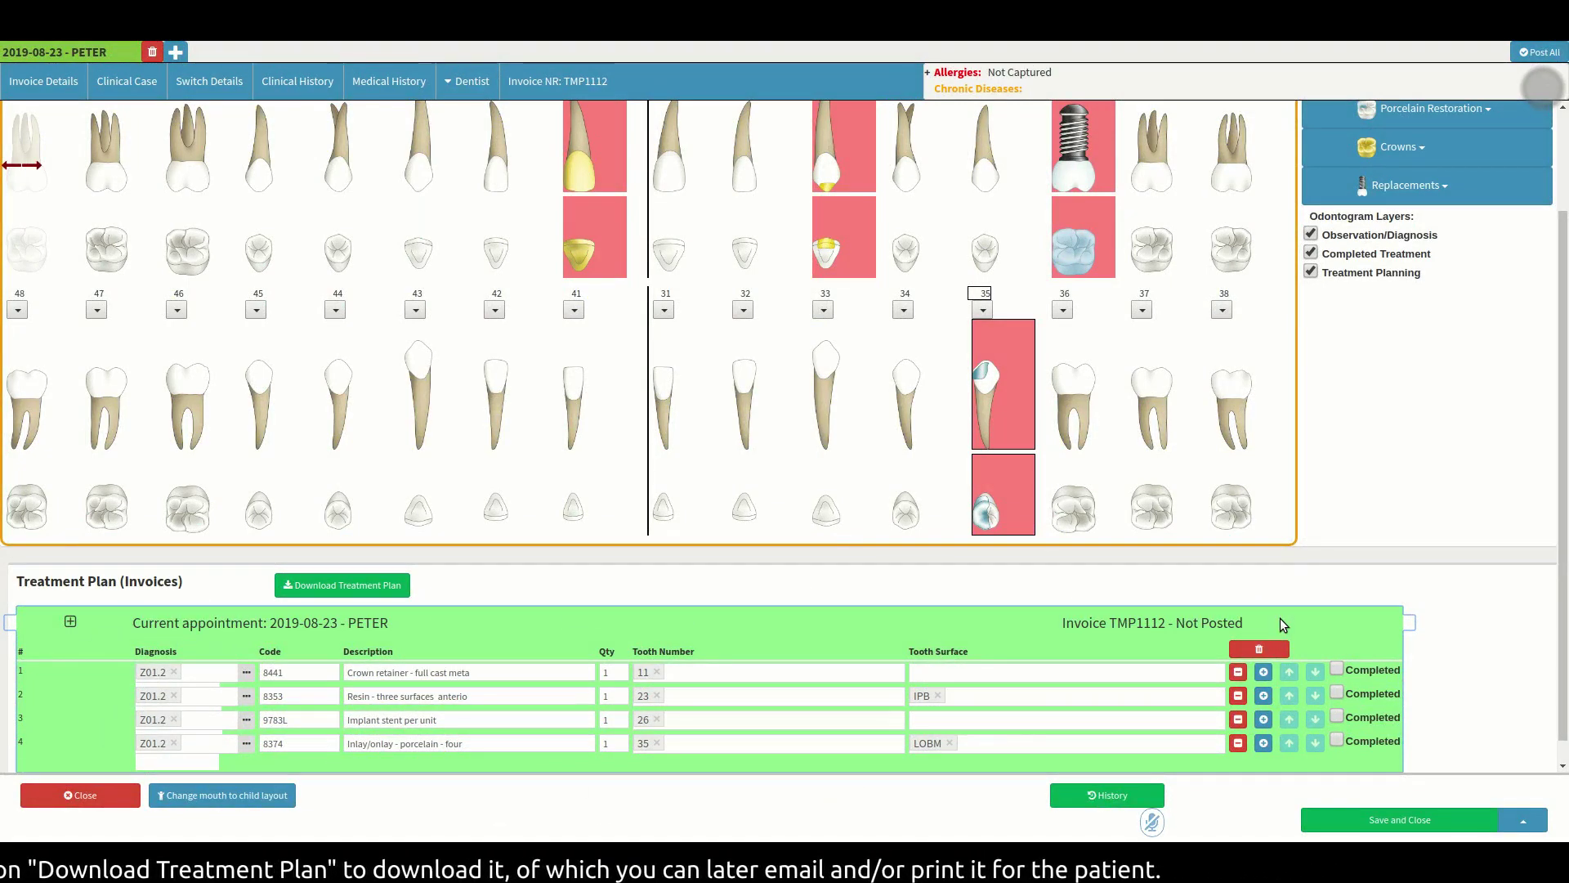
{"action": "left_click", "coordinate": [424, 585]}
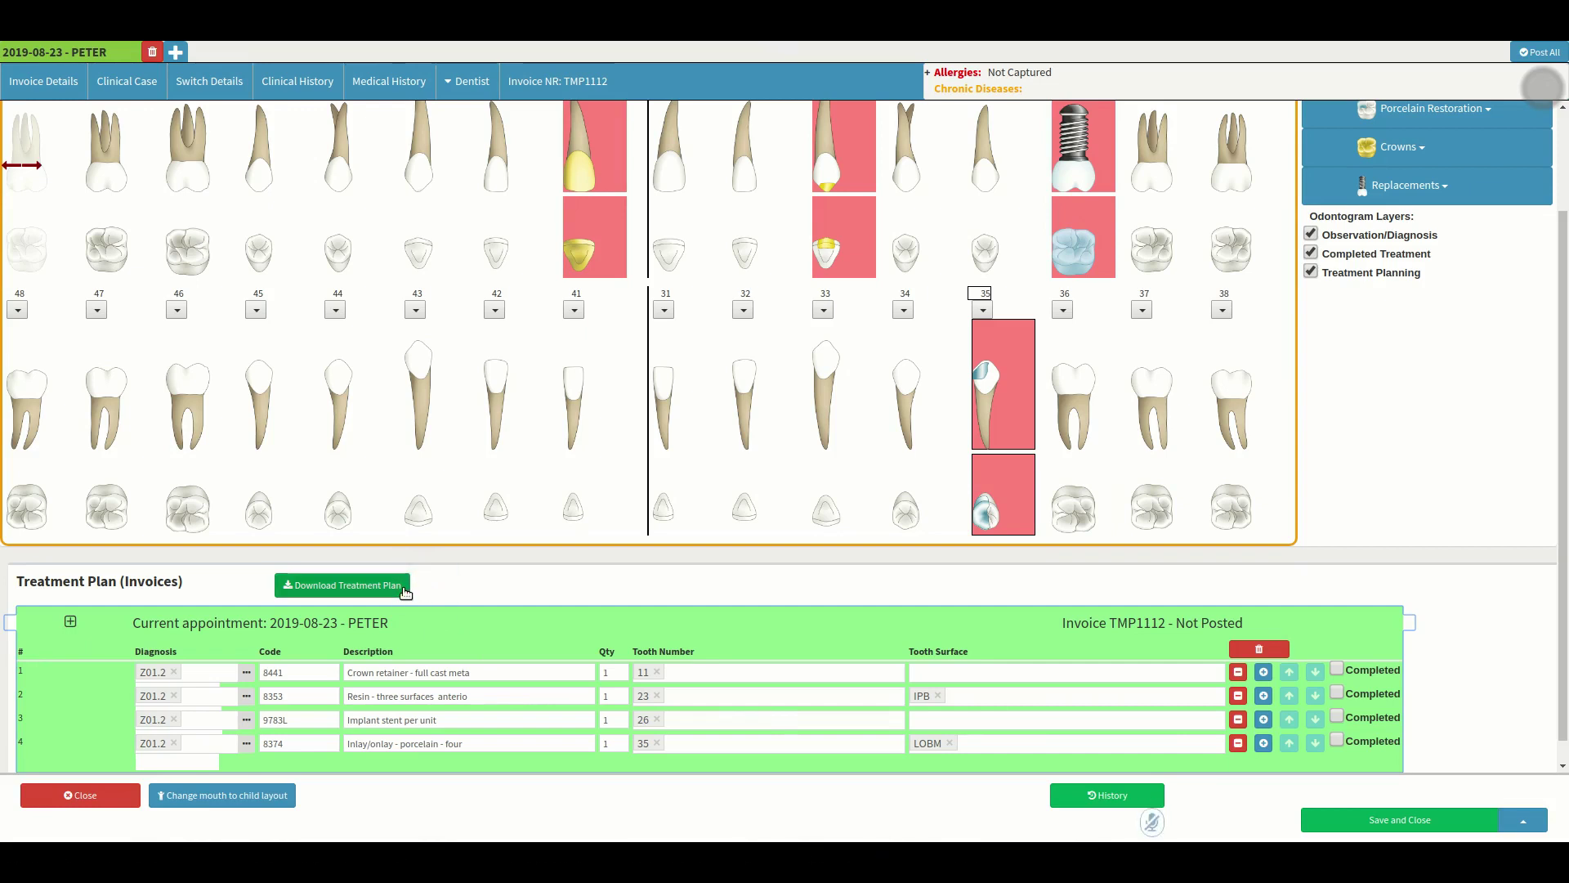
Step: Download the treatment plan as estimate EST1112 and open the 3794.00 estimate PDF
{"action": "left_click", "coordinate": [404, 587]}
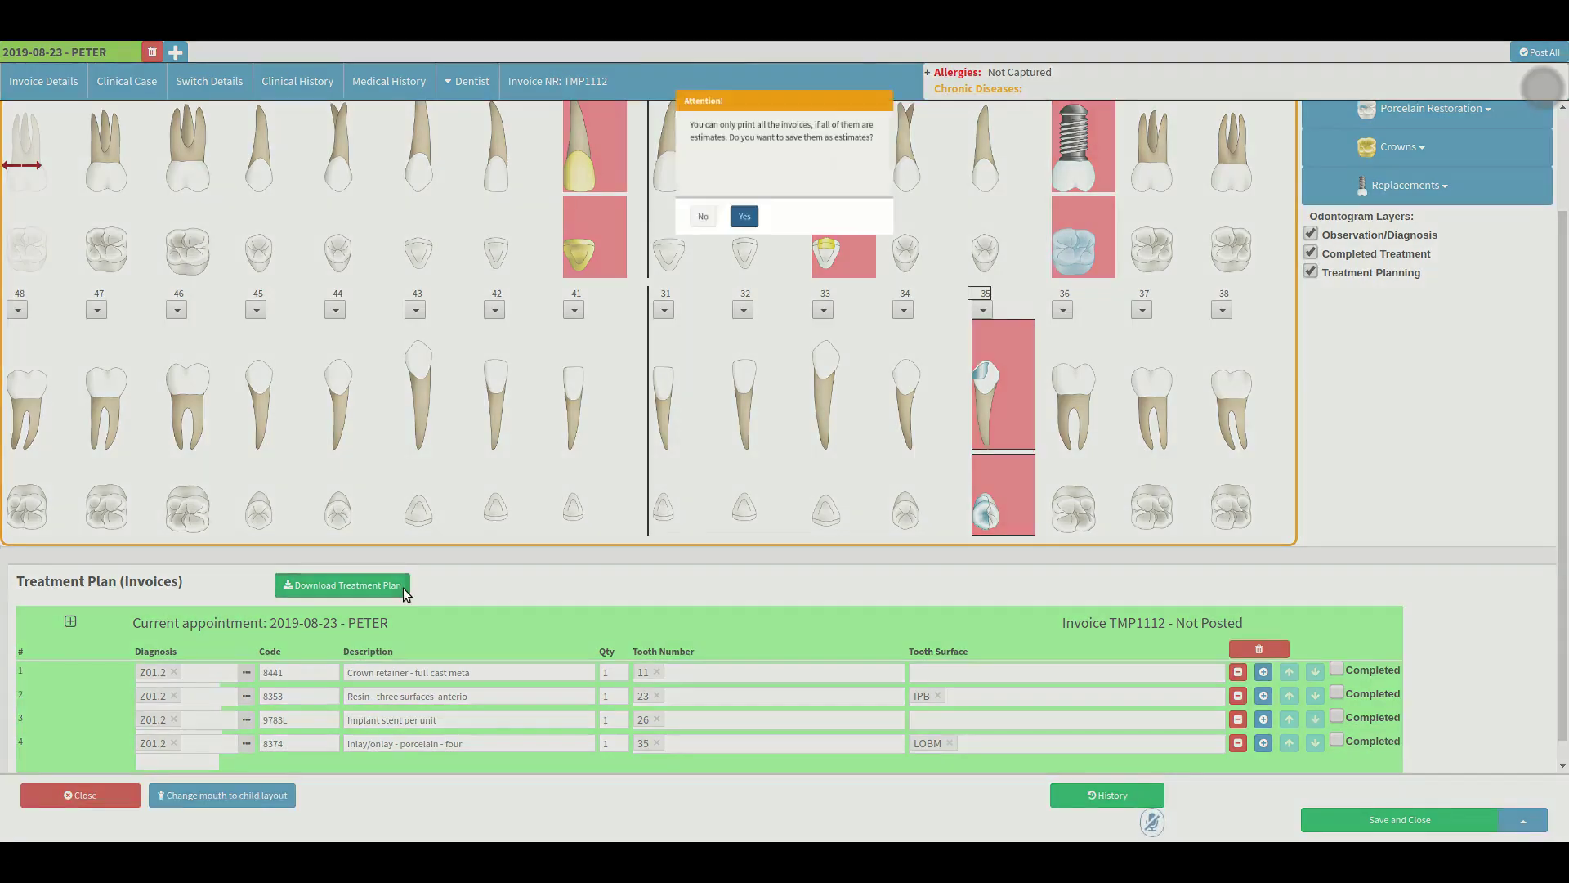
{"action": "left_click", "coordinate": [740, 223]}
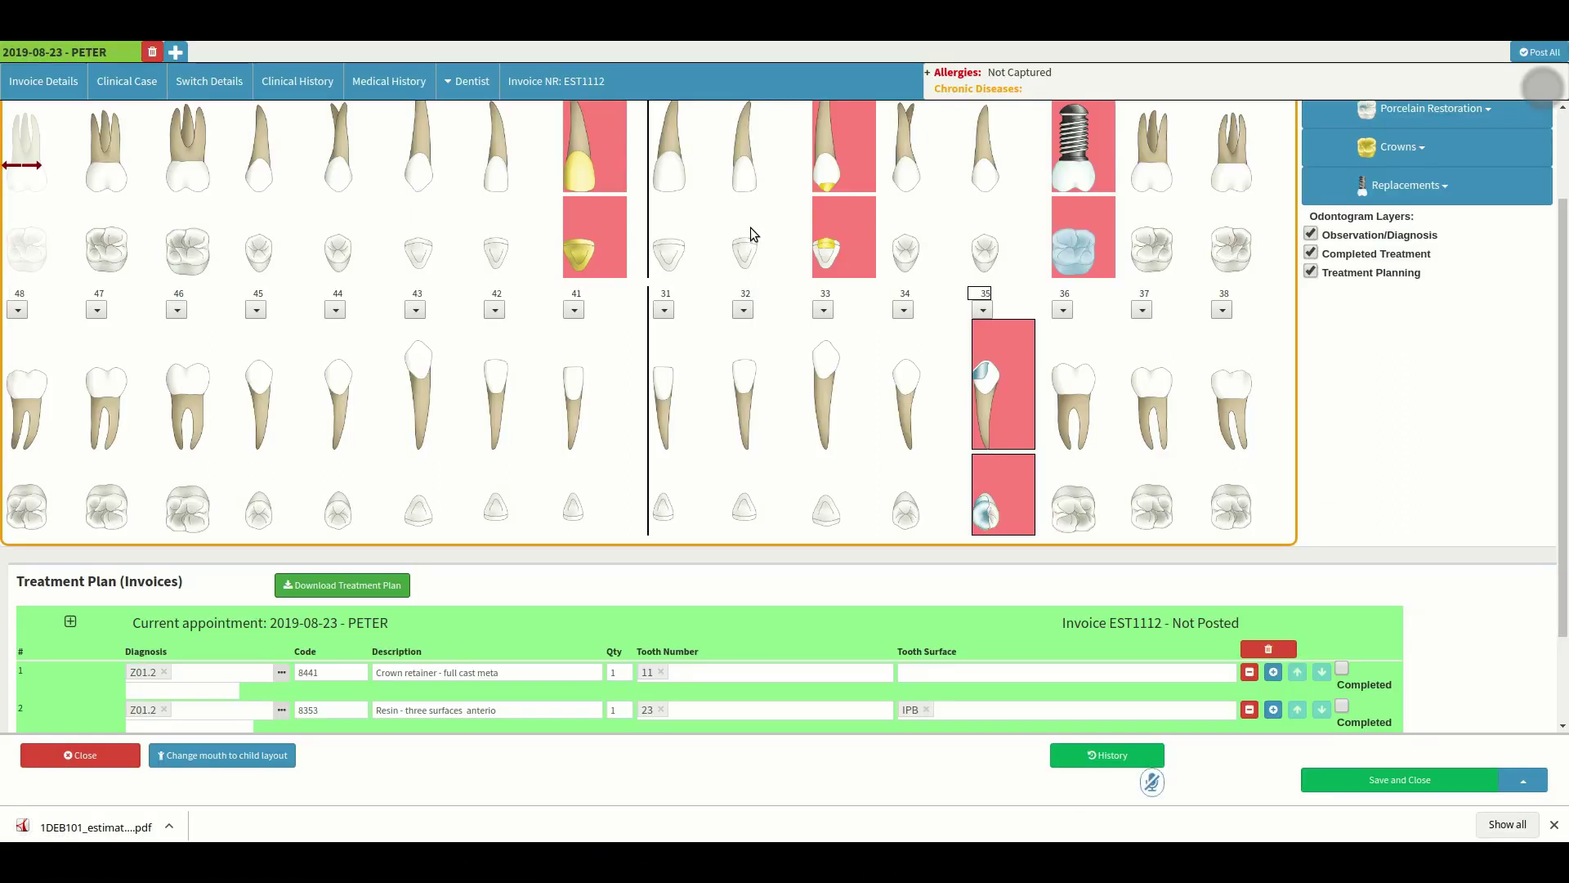
{"action": "left_click", "coordinate": [157, 819]}
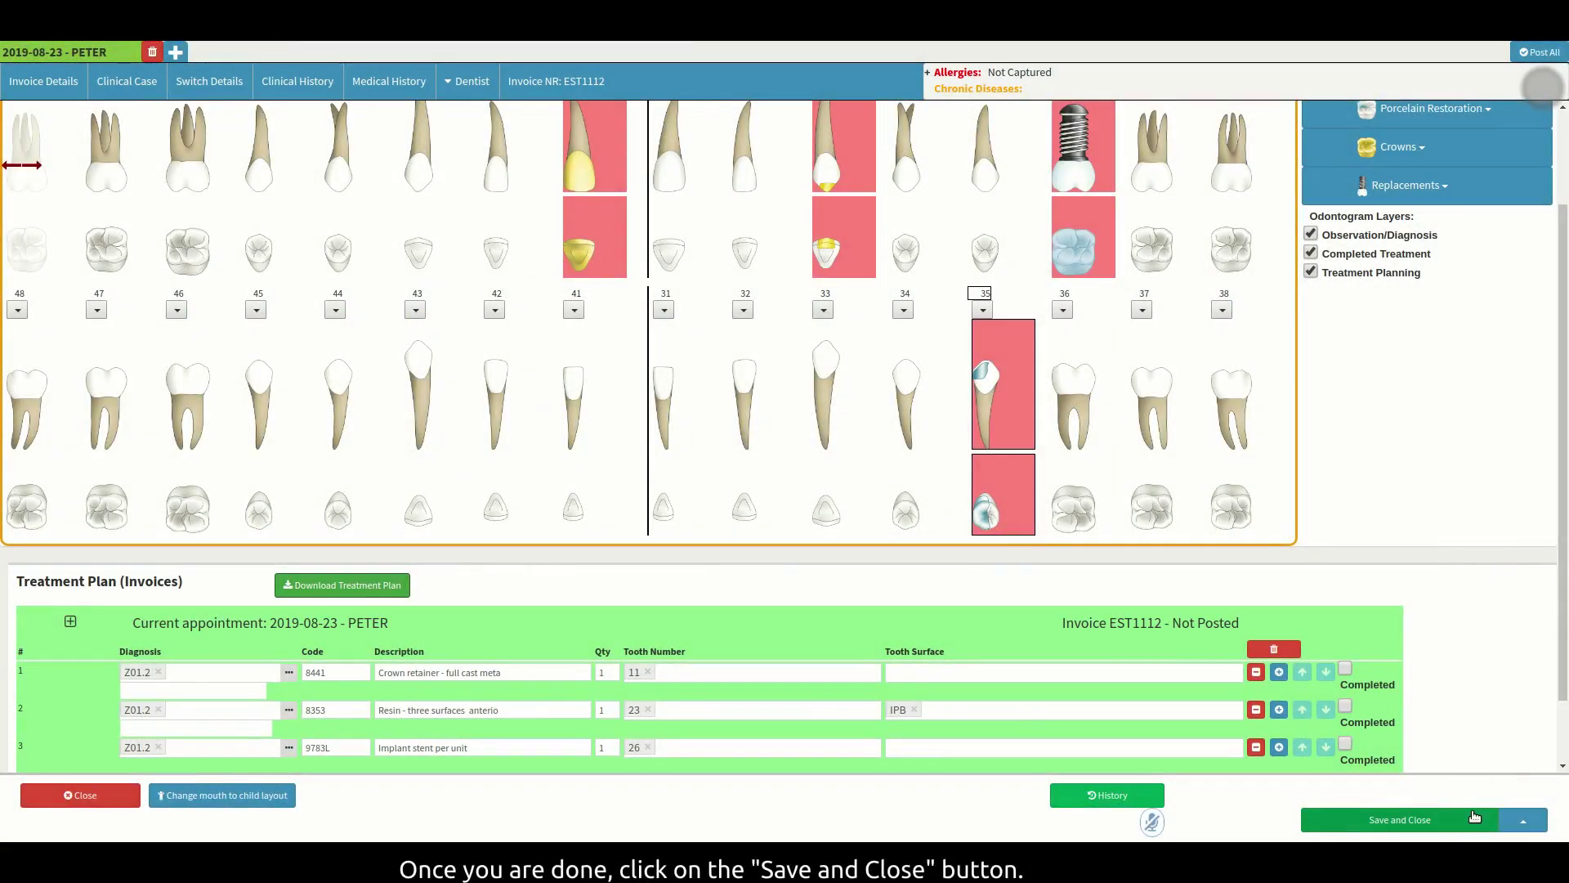
Step: Save and close the dental chart, then open the 11:30 consultation booking's invoice from the diary
{"action": "left_click", "coordinate": [1475, 816]}
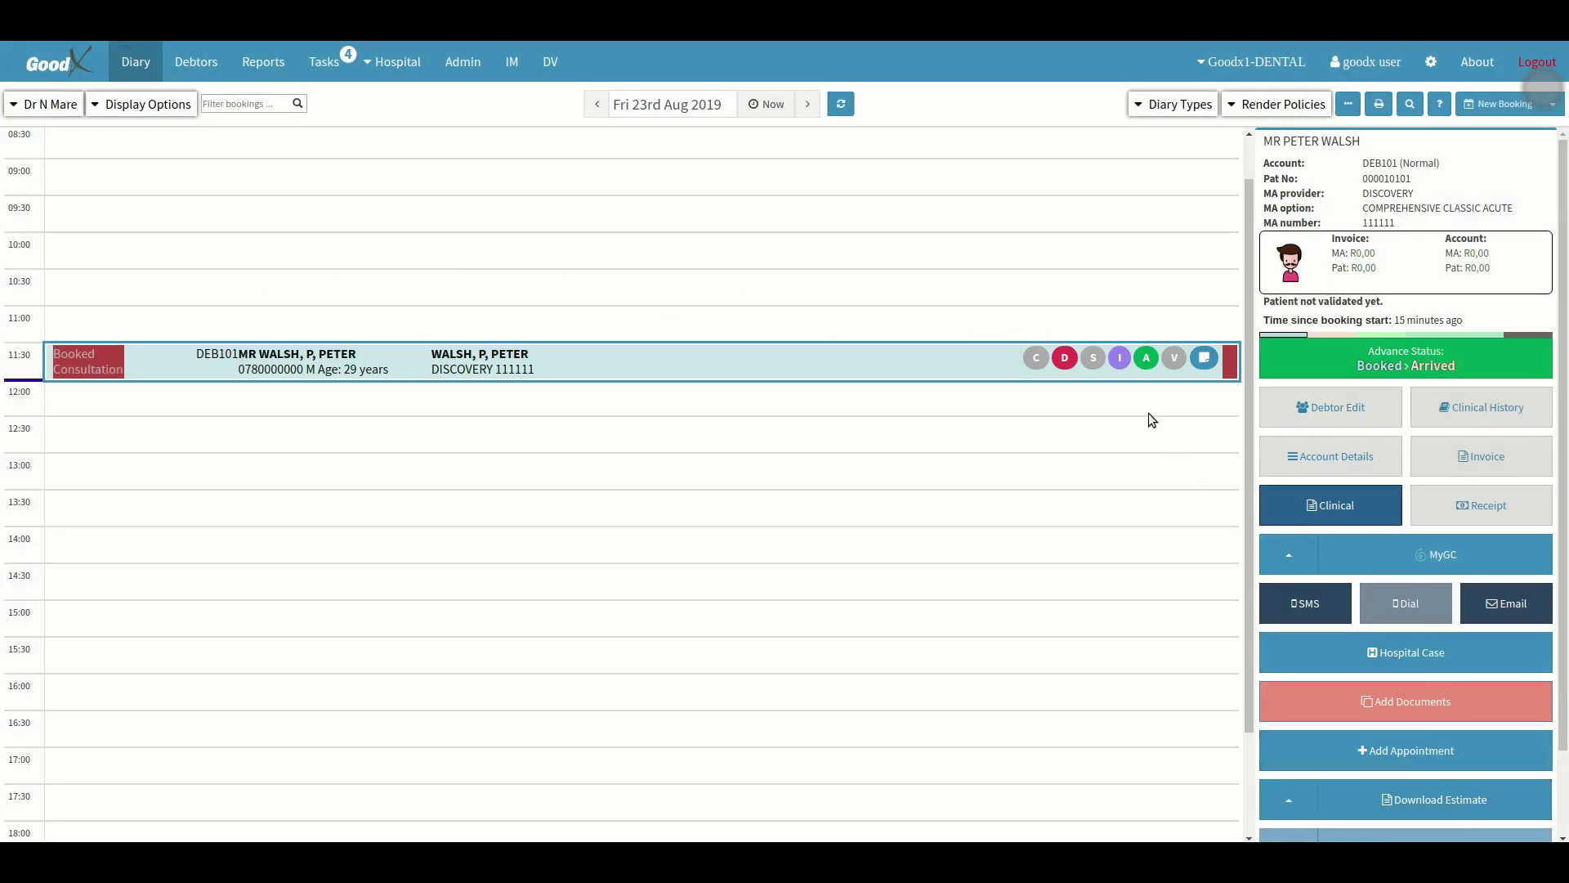
{"action": "mouse_move", "coordinate": [1122, 364]}
{"action": "left_click", "coordinate": [921, 371]}
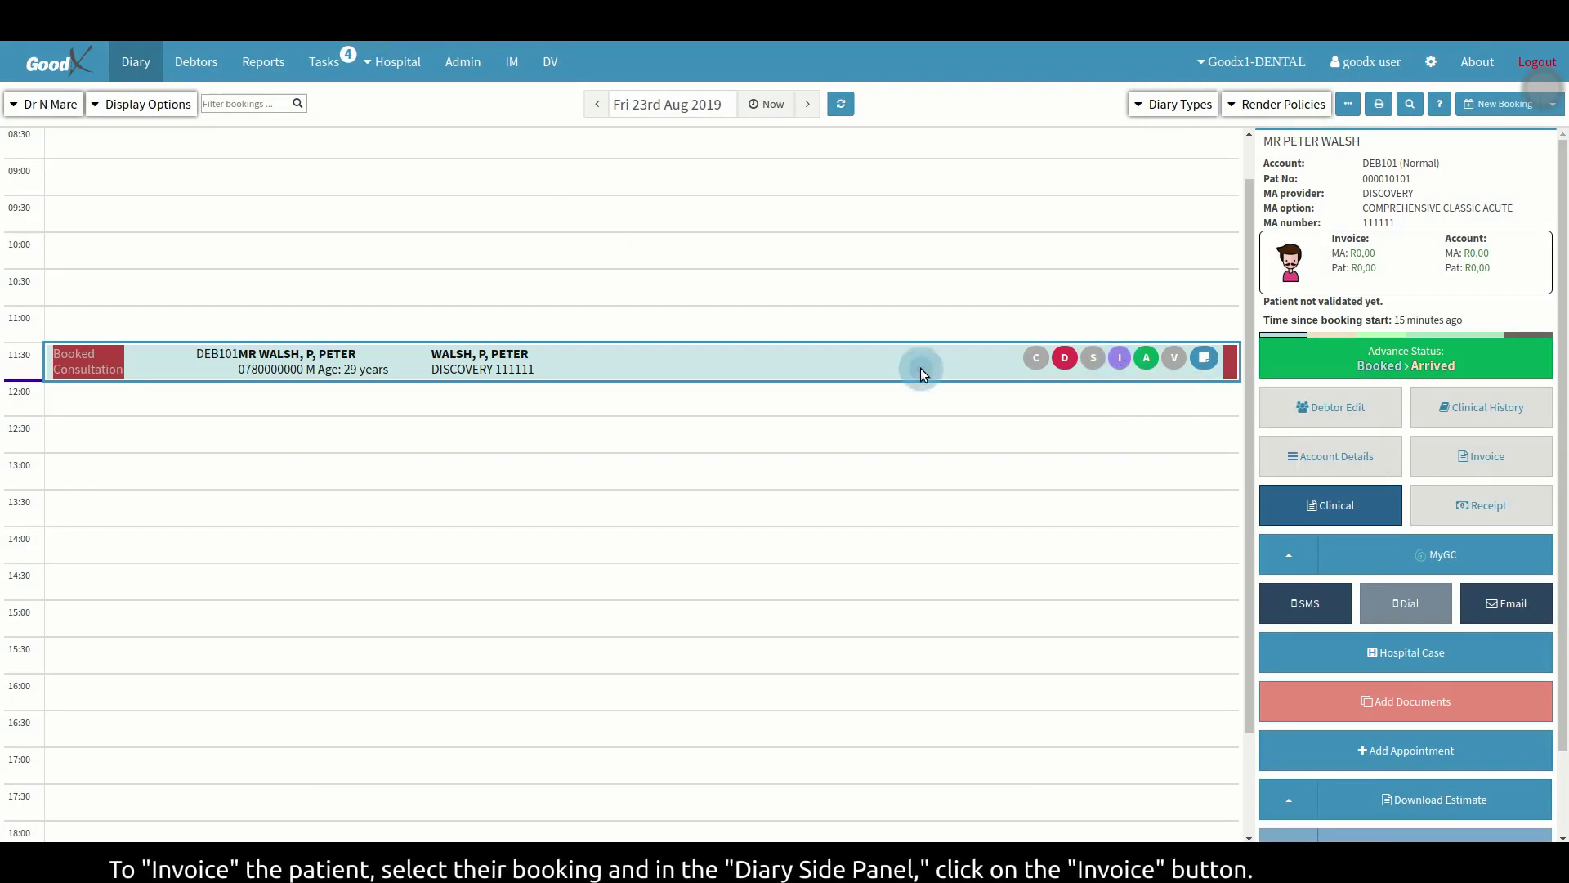
{"action": "left_click", "coordinate": [1499, 468]}
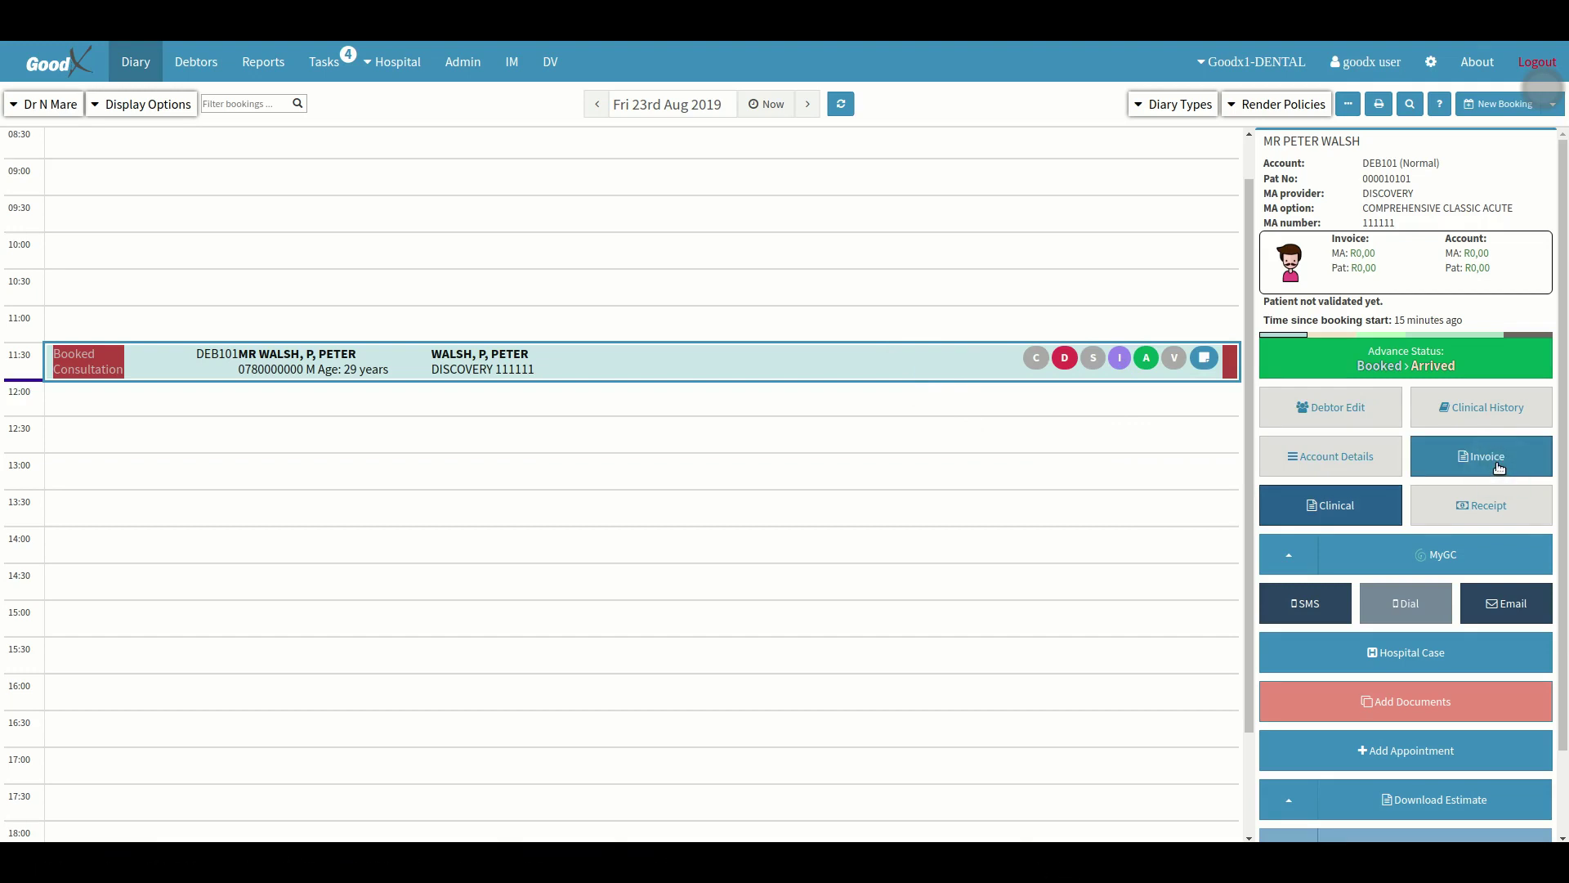